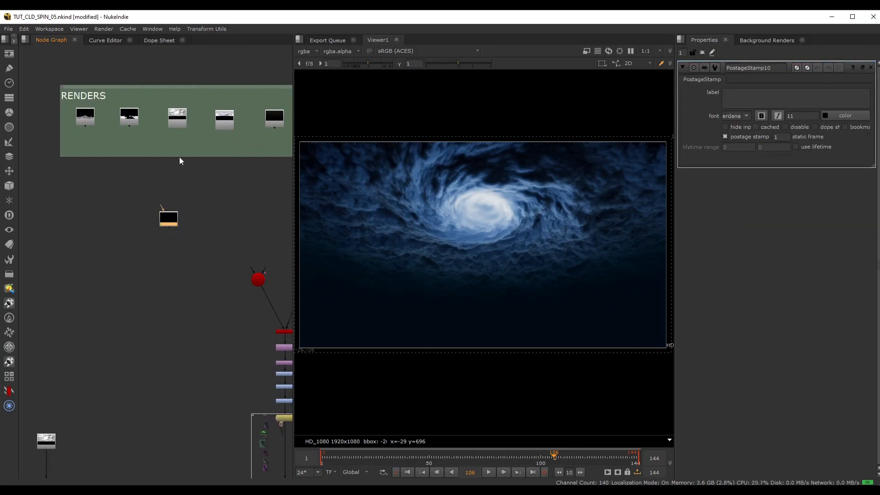
Connect the new PostageStamp's input to the CLDS.106.exr read node in the RENDERS backdrop.
{"action": "middle_click_drag", "start_coordinate": [179, 157], "coordinate": [193, 200]}
{"action": "scroll", "coordinate": [183, 183], "scroll_direction": "up", "scroll_amount": 5}
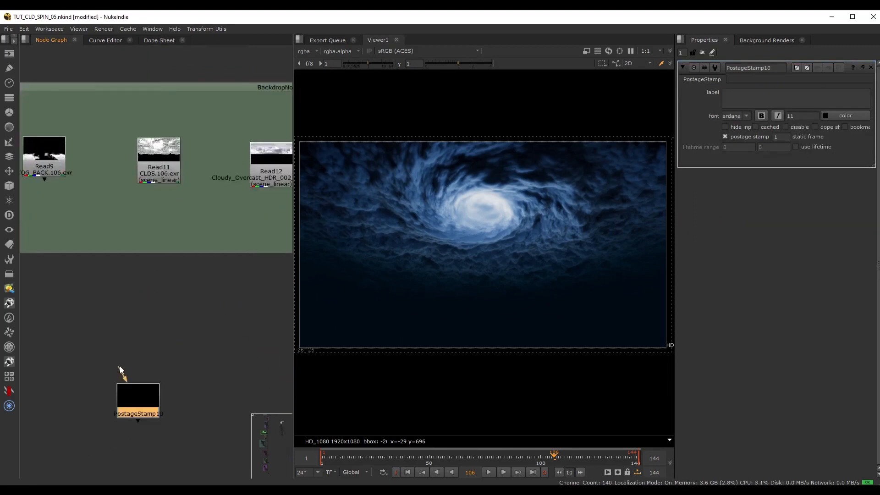
{"action": "left_click_drag", "start_coordinate": [119, 368], "coordinate": [163, 174]}
{"action": "scroll", "coordinate": [190, 331], "scroll_direction": "down", "scroll_amount": 3}
{"action": "middle_click_drag", "start_coordinate": [190, 332], "coordinate": [181, 252]}
{"action": "left_click", "coordinate": [114, 264]}
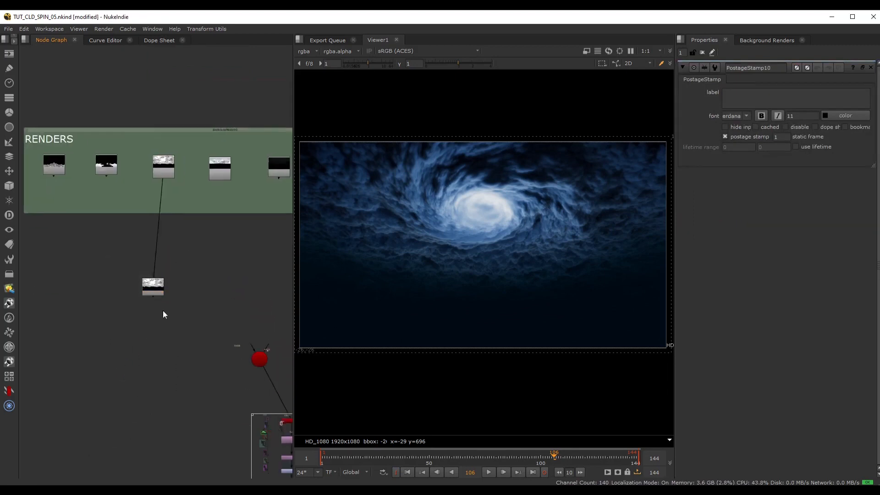
Hide the PostageStamp's input line and move the node down to empty space beside the existing comp tree.
{"action": "left_click", "coordinate": [156, 292]}
{"action": "key", "text": "alt+h"}
{"action": "scroll", "coordinate": [156, 348], "scroll_direction": "down", "scroll_amount": 3}
{"action": "middle_click_drag", "start_coordinate": [155, 347], "coordinate": [185, 137]}
{"action": "scroll", "coordinate": [185, 136], "scroll_direction": "down", "scroll_amount": 2}
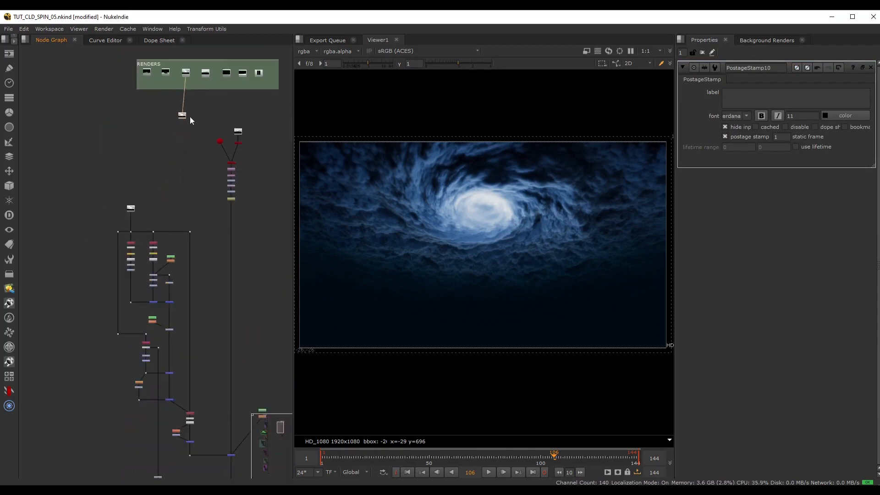
{"action": "left_click_drag", "start_coordinate": [183, 115], "coordinate": [103, 369]}
{"action": "middle_click_drag", "start_coordinate": [97, 432], "coordinate": [112, 216]}
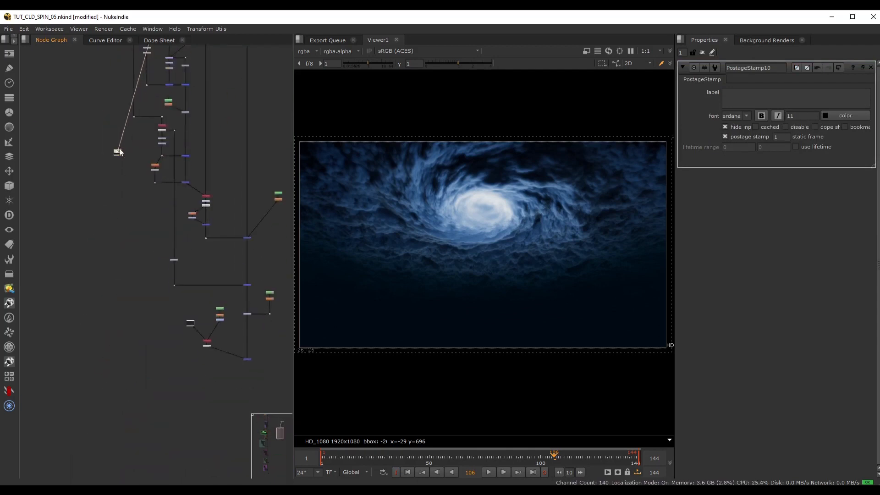
{"action": "left_click_drag", "start_coordinate": [120, 153], "coordinate": [105, 365]}
{"action": "middle_click_drag", "start_coordinate": [137, 379], "coordinate": [161, 239]}
{"action": "left_click_drag", "start_coordinate": [124, 227], "coordinate": [115, 257]}
Copy the volume_Dome Shuffle and its Unpremult from the existing tree and paste them beneath the new PostageStamp.
{"action": "middle_click_drag", "start_coordinate": [111, 109], "coordinate": [97, 300]}
{"action": "scroll", "coordinate": [121, 169], "scroll_direction": "up", "scroll_amount": 3}
{"action": "middle_click_drag", "start_coordinate": [131, 144], "coordinate": [69, 361]}
{"action": "scroll", "coordinate": [109, 219], "scroll_direction": "up", "scroll_amount": 3}
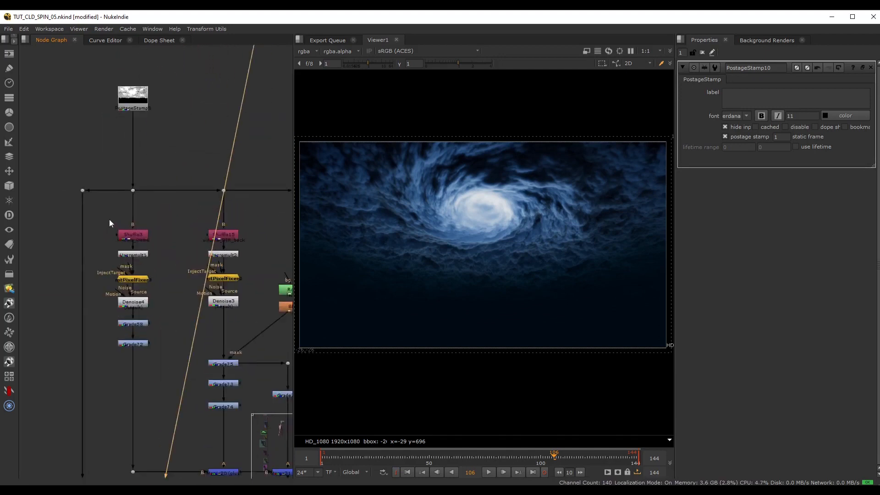
{"action": "scroll", "coordinate": [110, 221], "scroll_direction": "up", "scroll_amount": 5}
{"action": "left_click_drag", "start_coordinate": [85, 217], "coordinate": [242, 322]}
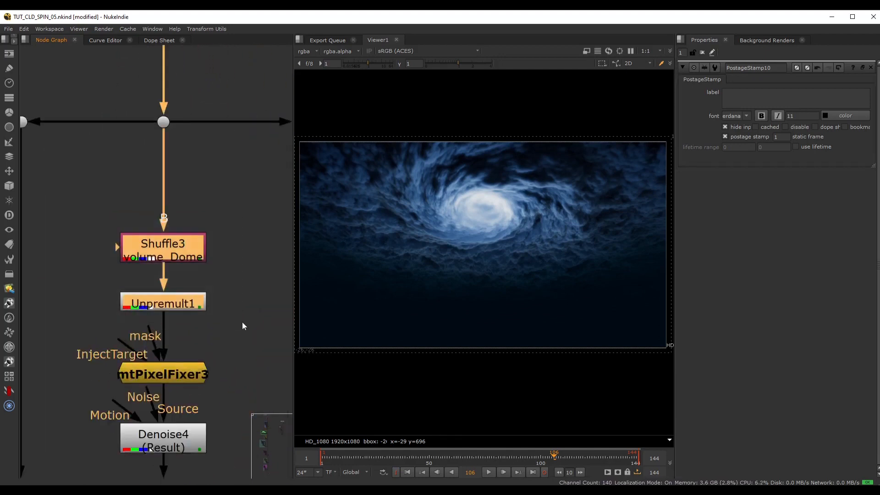
{"action": "scroll", "coordinate": [242, 322], "scroll_direction": "down", "scroll_amount": 7}
{"action": "middle_click_drag", "start_coordinate": [186, 367], "coordinate": [155, 37]}
{"action": "middle_click_drag", "start_coordinate": [142, 470], "coordinate": [164, 112]}
{"action": "scroll", "coordinate": [174, 144], "scroll_direction": "down", "scroll_amount": 5}
{"action": "middle_click_drag", "start_coordinate": [169, 310], "coordinate": [170, 255]}
{"action": "scroll", "coordinate": [149, 269], "scroll_direction": "up", "scroll_amount": 2}
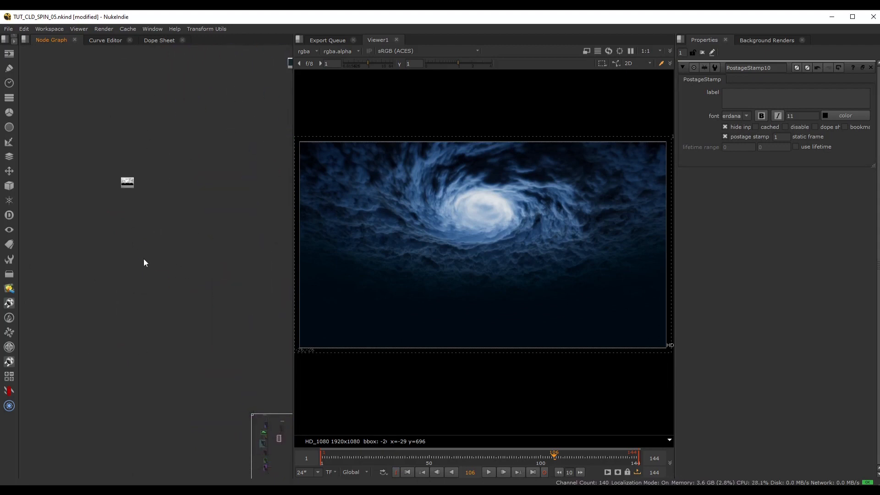
{"action": "key", "text": "ctrl+v"}
{"action": "scroll", "coordinate": [147, 217], "scroll_direction": "up", "scroll_amount": 3}
Connect the pasted Shuffle's B input to the PostageStamp and delete the pasted Unpremult.
{"action": "left_click_drag", "start_coordinate": [121, 170], "coordinate": [141, 208]}
{"action": "scroll", "coordinate": [167, 268], "scroll_direction": "up", "scroll_amount": 3}
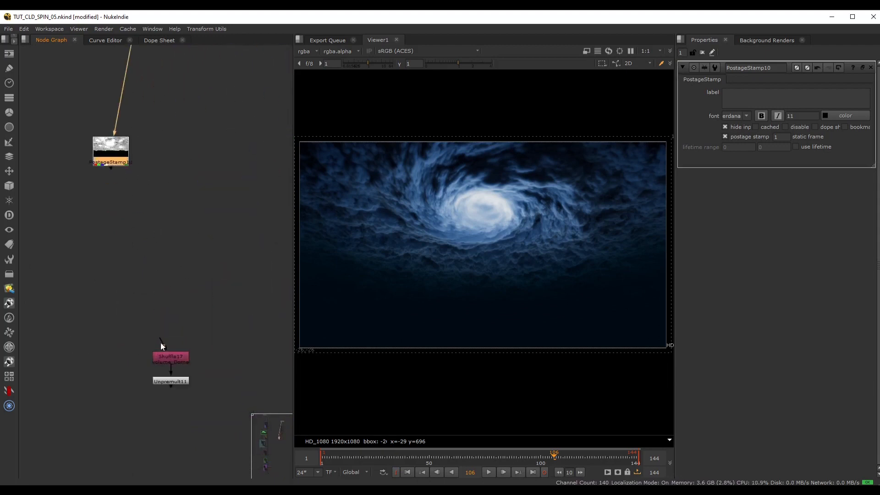
{"action": "left_click_drag", "start_coordinate": [161, 342], "coordinate": [111, 159]}
{"action": "middle_click_drag", "start_coordinate": [179, 278], "coordinate": [189, 238]}
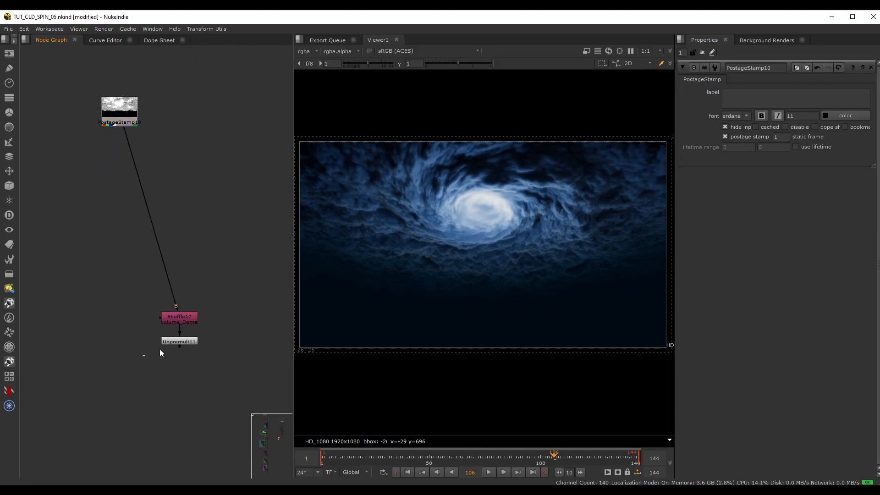
{"action": "left_click_drag", "start_coordinate": [159, 352], "coordinate": [194, 332]}
{"action": "key", "text": "Delete"}
{"action": "left_click", "coordinate": [184, 213]}
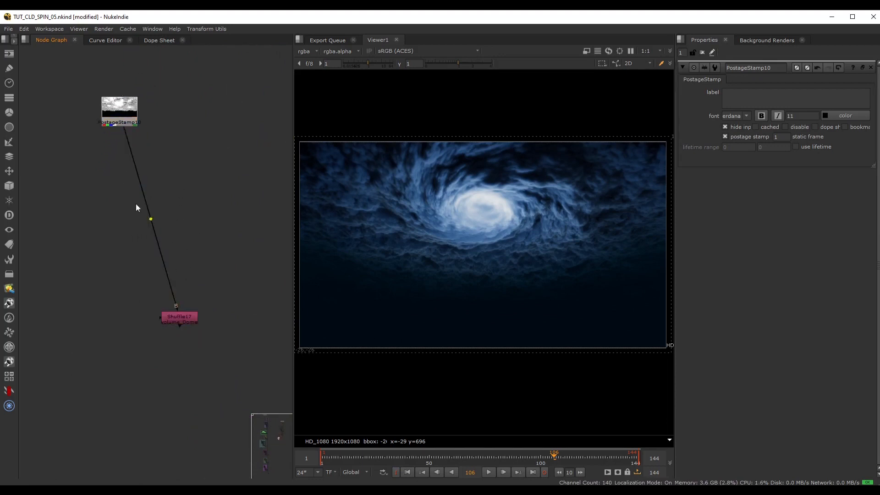
Insert a Dot between the PostageStamp and the Shuffle, and align the Dot and Shuffle vertically below the PostageStamp.
{"action": "left_click_drag", "start_coordinate": [151, 219], "coordinate": [120, 247], "text": "ctrl"}
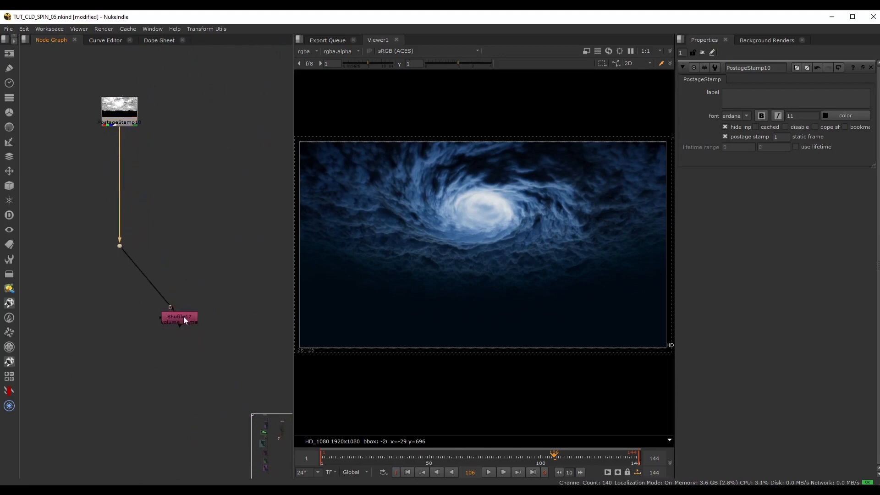
{"action": "left_click_drag", "start_coordinate": [185, 320], "coordinate": [124, 330]}
{"action": "middle_click_drag", "start_coordinate": [184, 341], "coordinate": [198, 237]}
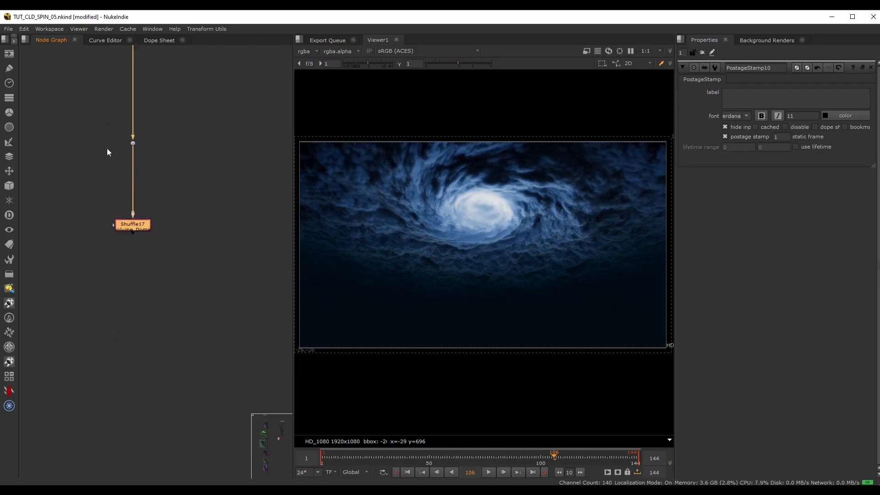
View the pasted Shuffle's output and set its input layer to volume_LT_01.
{"action": "key", "text": "1"}
{"action": "double_click", "coordinate": [136, 225]}
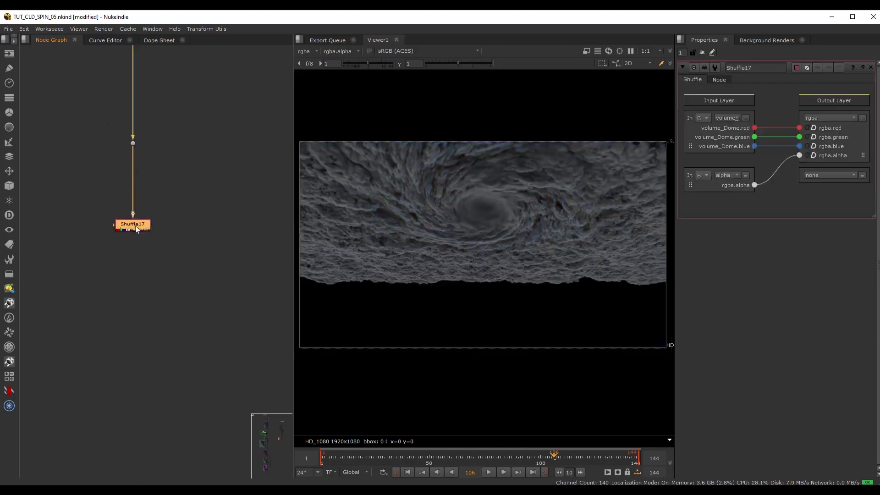
{"action": "left_click", "coordinate": [722, 117]}
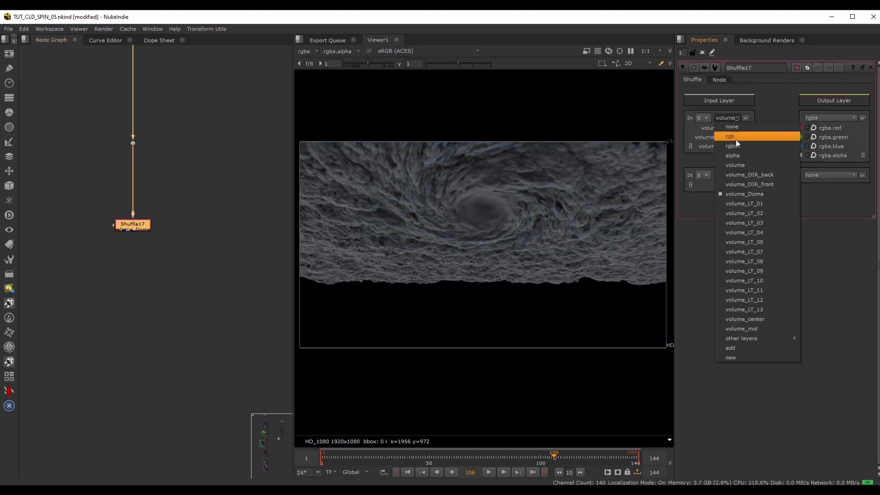
{"action": "left_click", "coordinate": [747, 199]}
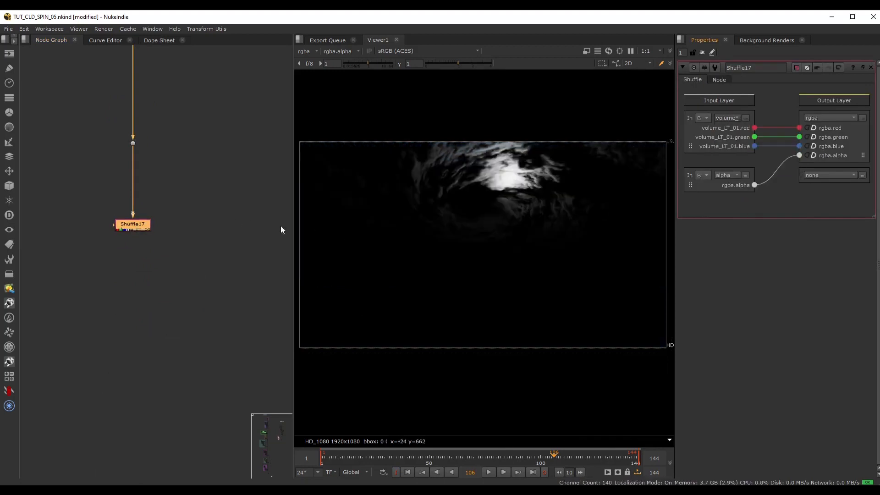
{"action": "left_click", "coordinate": [724, 118]}
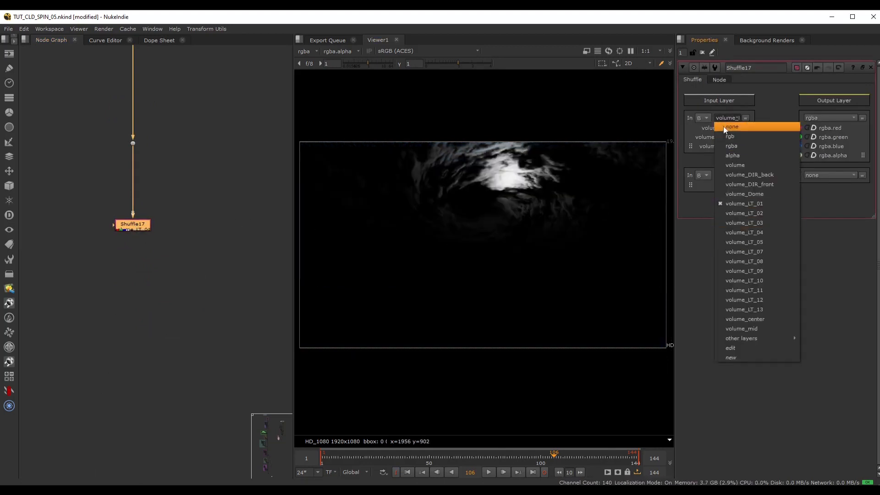
{"action": "left_click", "coordinate": [727, 117]}
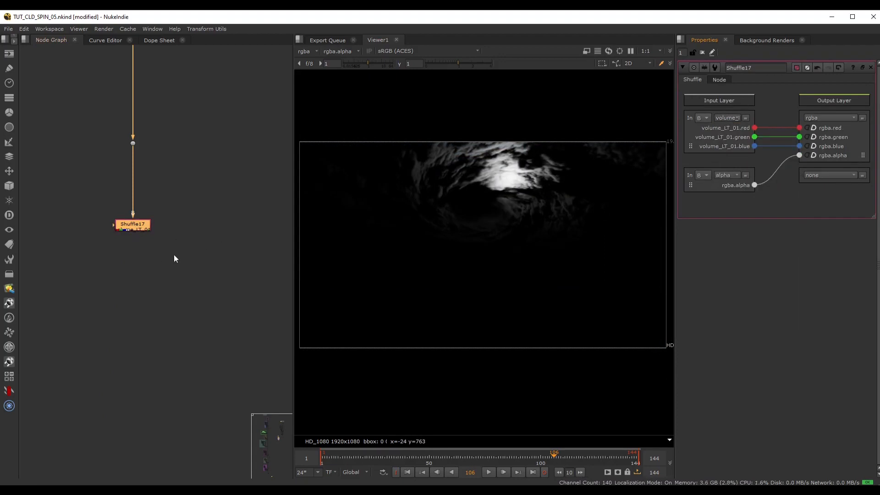
Add a Grade node directly below the volume_LT_01 Shuffle.
{"action": "scroll", "coordinate": [179, 254], "scroll_direction": "down", "scroll_amount": 2}
{"action": "middle_click_drag", "start_coordinate": [199, 238], "coordinate": [146, 232]}
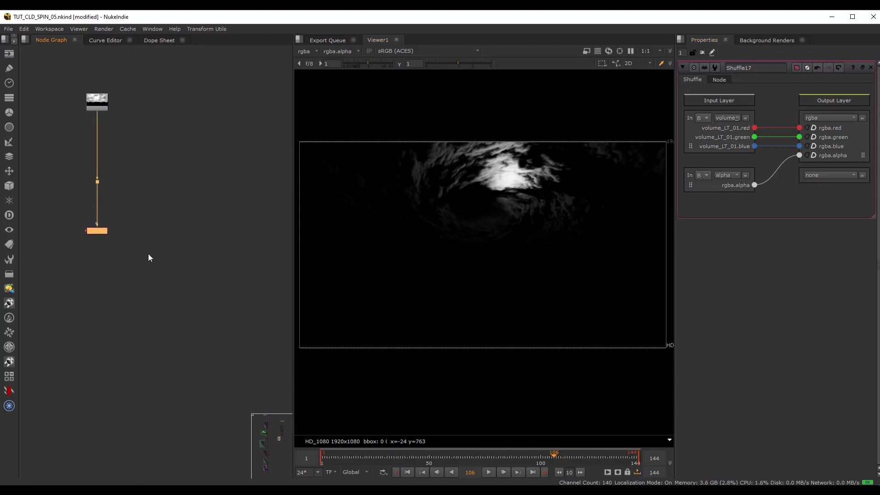
{"action": "scroll", "coordinate": [106, 247], "scroll_direction": "up", "scroll_amount": 2}
{"action": "left_click", "coordinate": [106, 249]}
{"action": "middle_click_drag", "start_coordinate": [114, 242], "coordinate": [143, 227]}
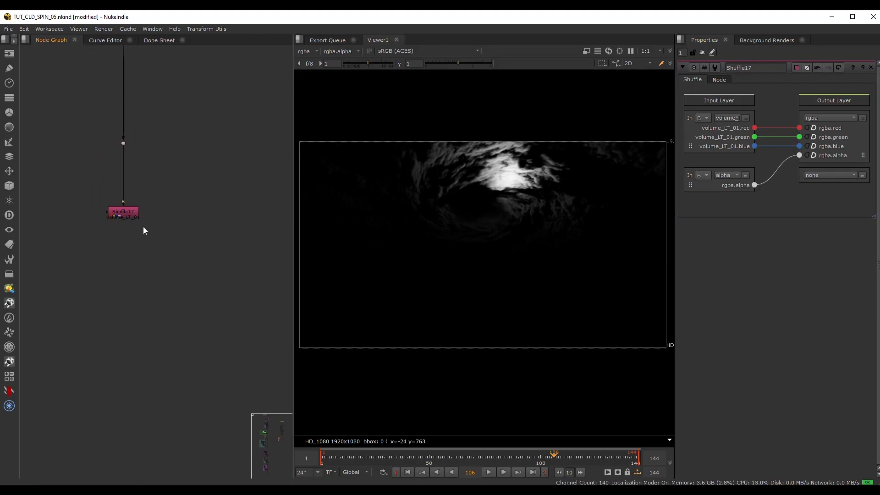
{"action": "left_click", "coordinate": [125, 213]}
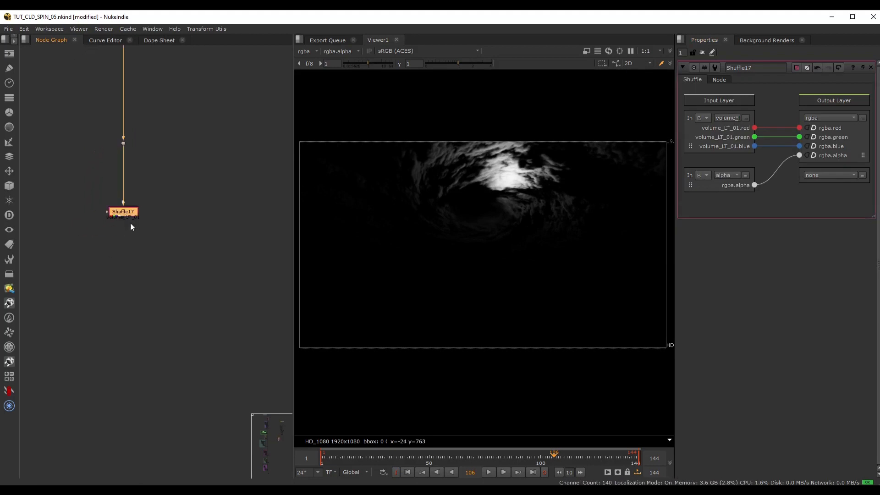
{"action": "key", "text": "g"}
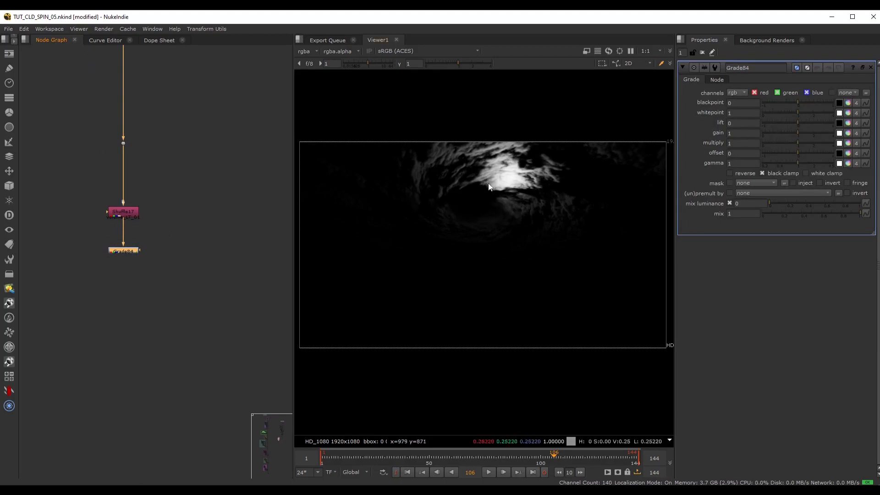
Set the Grade's gain to 0.26 and its gamma to 1.25.
{"action": "left_click_drag", "start_coordinate": [796, 134], "coordinate": [791, 134]}
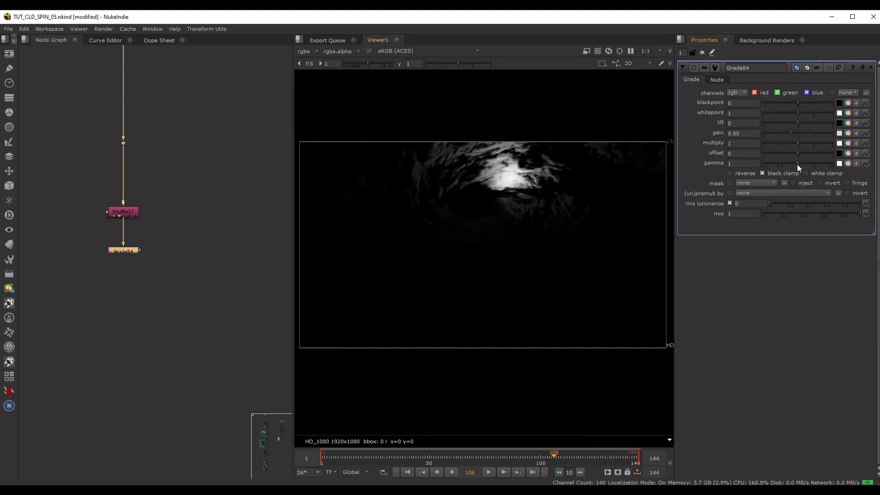
{"action": "left_click_drag", "start_coordinate": [798, 164], "coordinate": [801, 165]}
{"action": "left_click_drag", "start_coordinate": [791, 134], "coordinate": [780, 131]}
{"action": "left_click_drag", "start_coordinate": [803, 165], "coordinate": [804, 163]}
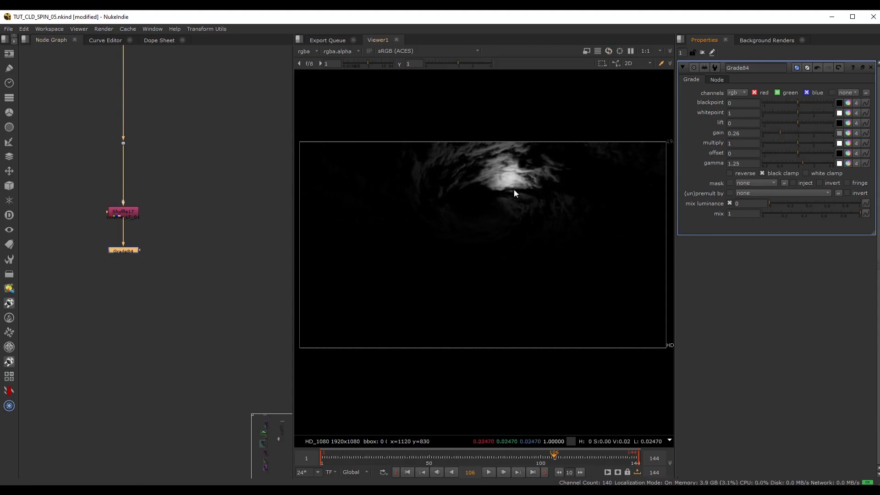
Add a second Grade node below the first Grade in the volume_LT_01 branch.
{"action": "left_click", "coordinate": [134, 281]}
{"action": "middle_click_drag", "start_coordinate": [146, 287], "coordinate": [150, 271]}
{"action": "key", "text": "g"}
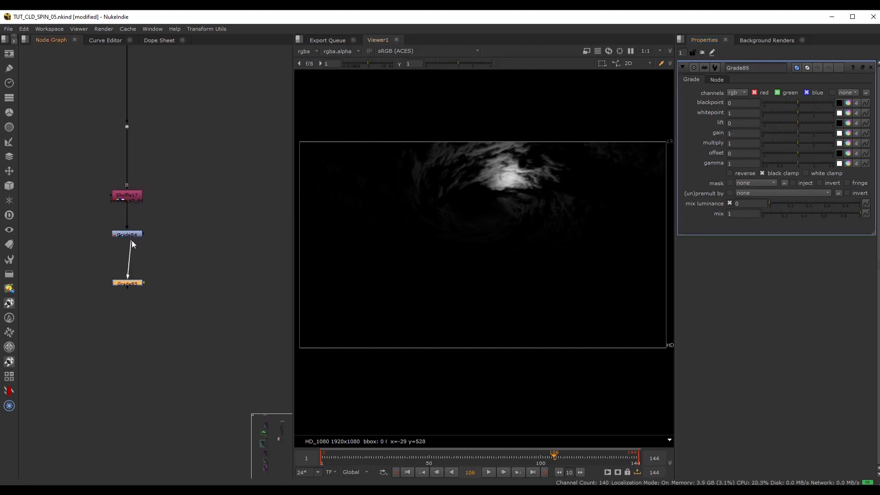
{"action": "scroll", "coordinate": [144, 286], "scroll_direction": "up", "scroll_amount": 4}
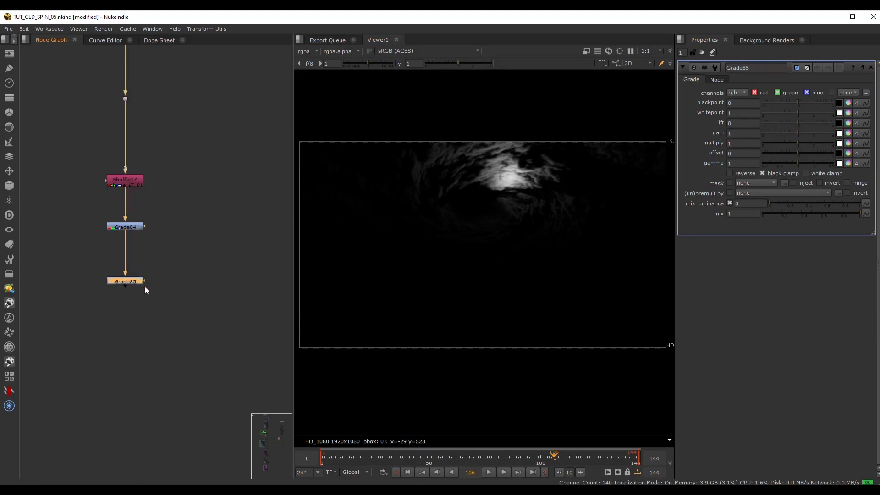
Set the second Grade's gain to 0, view its output, and test its mix slider, returning mix to 1.
{"action": "double_click", "coordinate": [752, 133]}
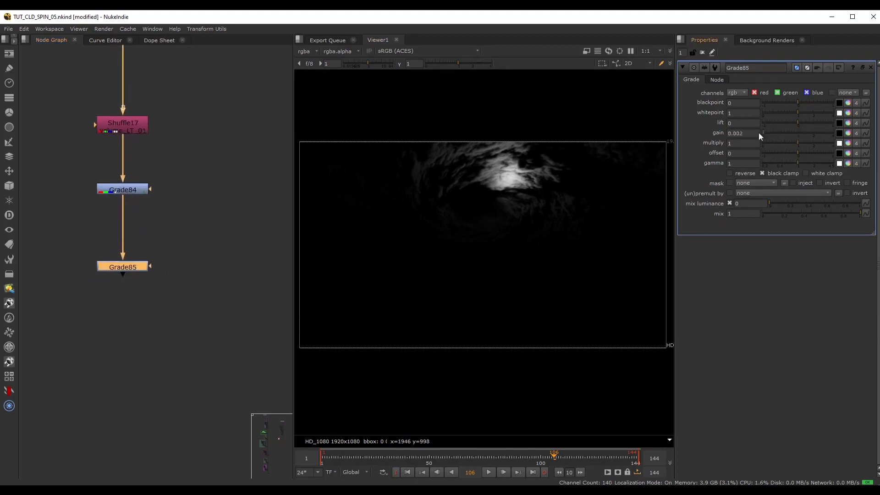
{"action": "type", "text": "0.1"}
{"action": "left_click", "coordinate": [140, 267]}
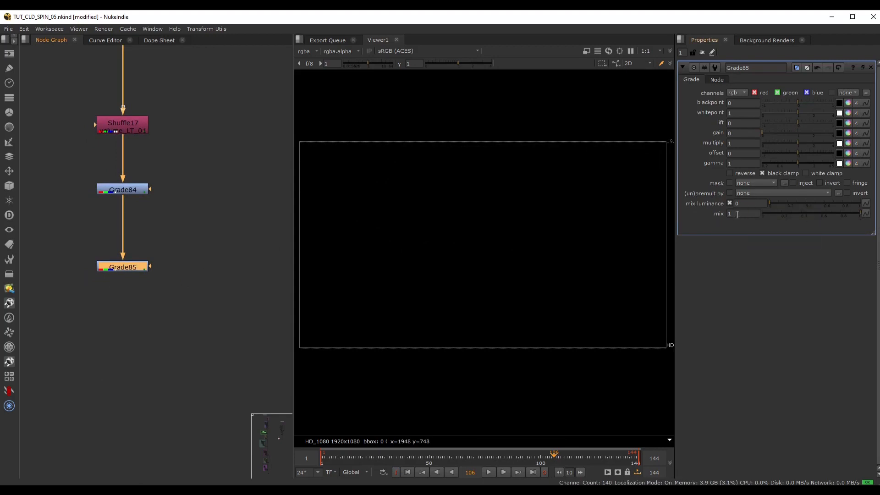
{"action": "left_click_drag", "start_coordinate": [851, 215], "coordinate": [878, 215]}
{"action": "left_click", "coordinate": [218, 116]}
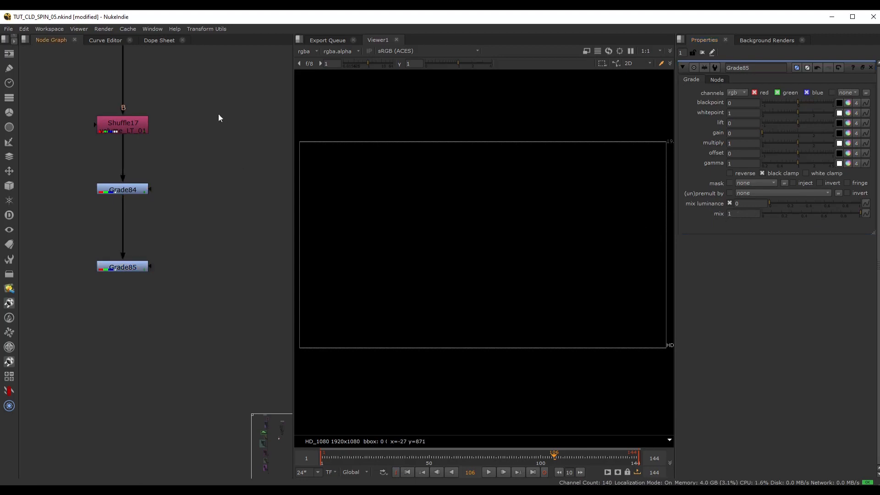
Add an unconnected NoOp node in the empty space beside the Shuffle.
{"action": "middle_click_drag", "start_coordinate": [227, 111], "coordinate": [196, 145]}
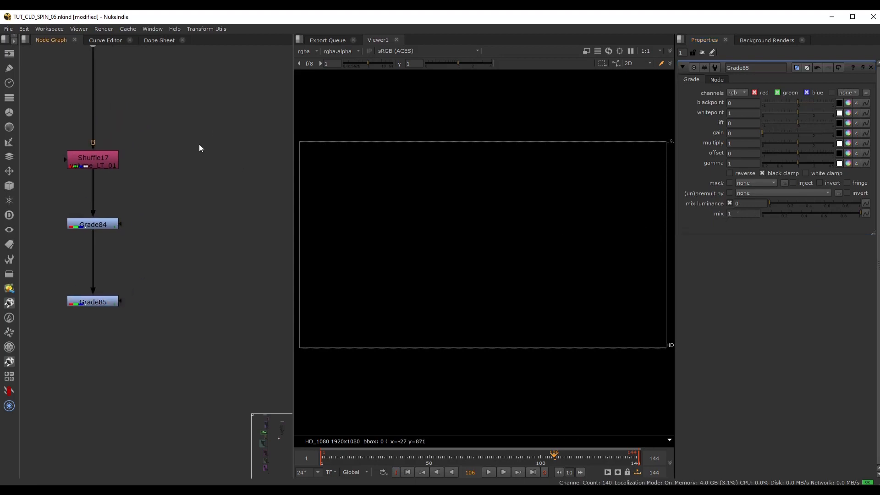
{"action": "key", "text": "Tab"}
{"action": "type", "text": "noop"}
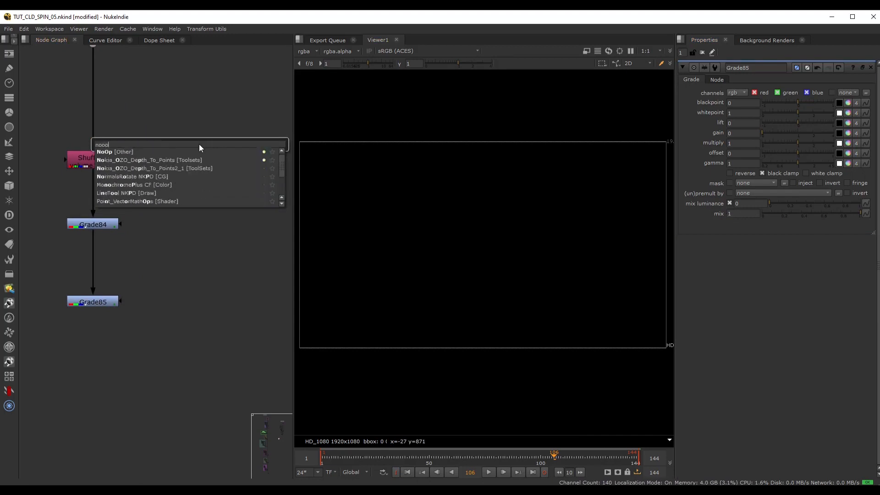
{"action": "key", "text": "Return"}
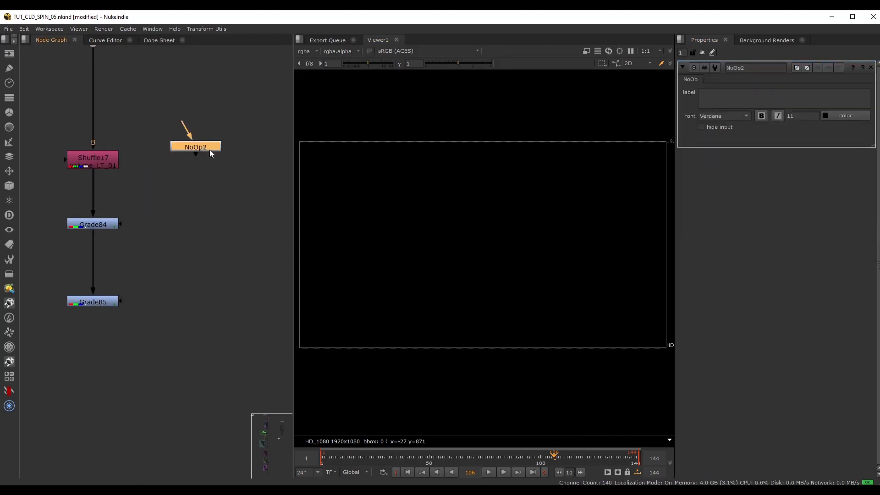
{"action": "middle_click_drag", "start_coordinate": [240, 115], "coordinate": [230, 142]}
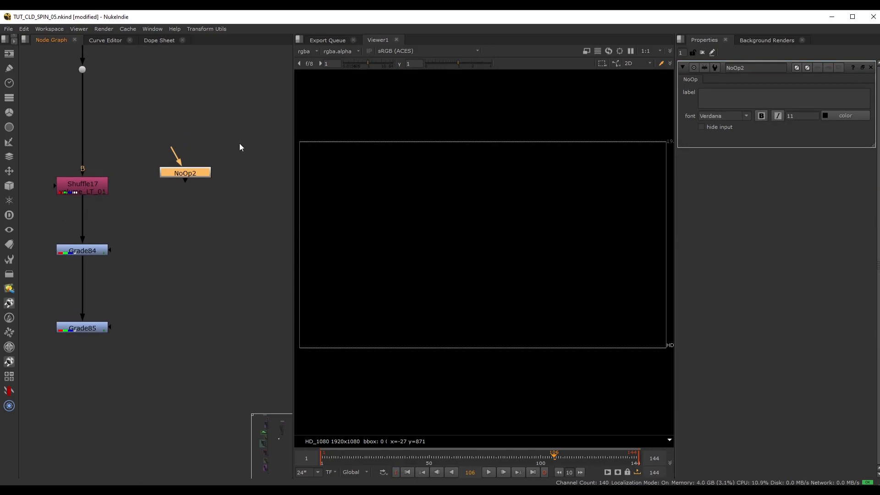
Add a floating point slider knob named value, labelled Value, to the NoOp node through its user knobs.
{"action": "right_click", "coordinate": [689, 80]}
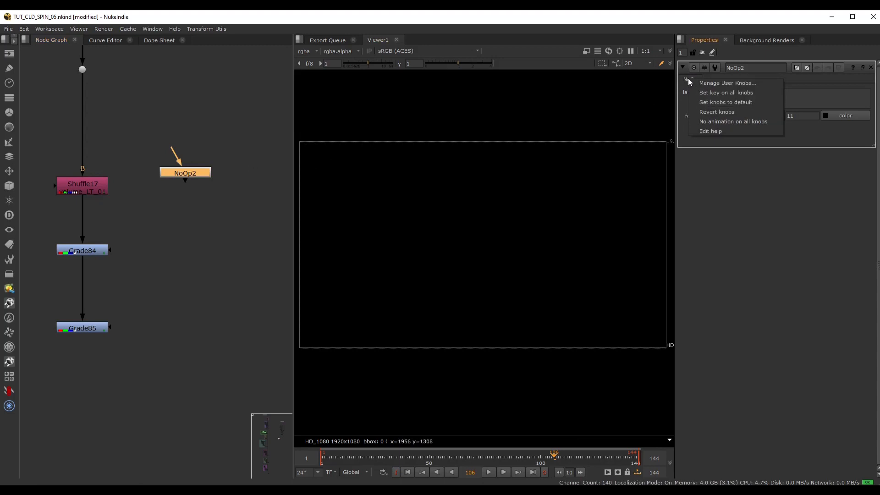
{"action": "left_click", "coordinate": [728, 84]}
{"action": "left_click_drag", "start_coordinate": [589, 188], "coordinate": [525, 188]}
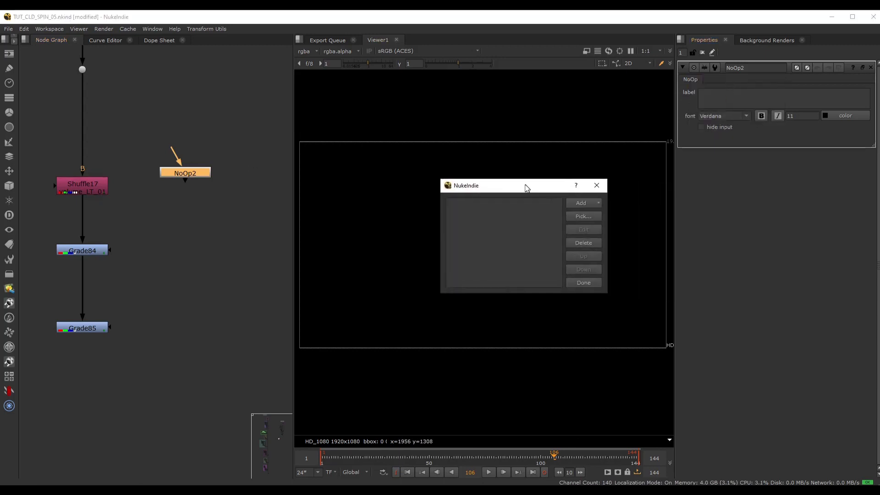
{"action": "left_click", "coordinate": [576, 203]}
{"action": "left_click", "coordinate": [605, 212]}
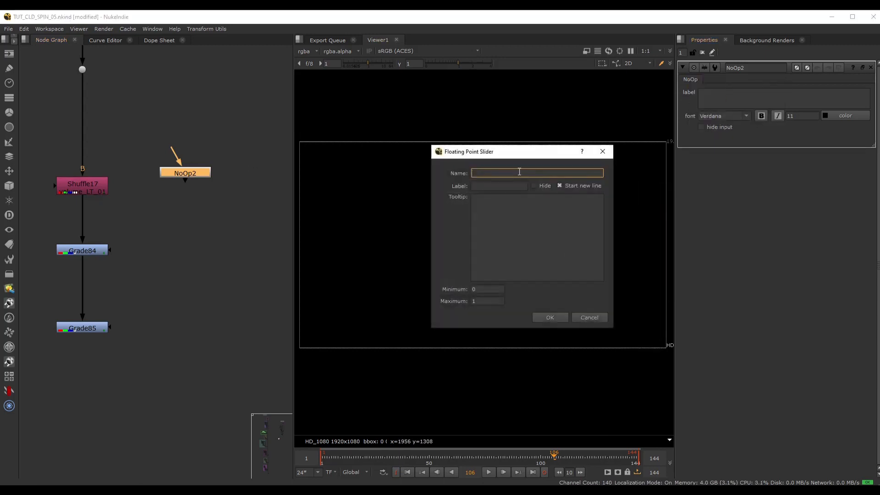
{"action": "type", "text": "valu"}
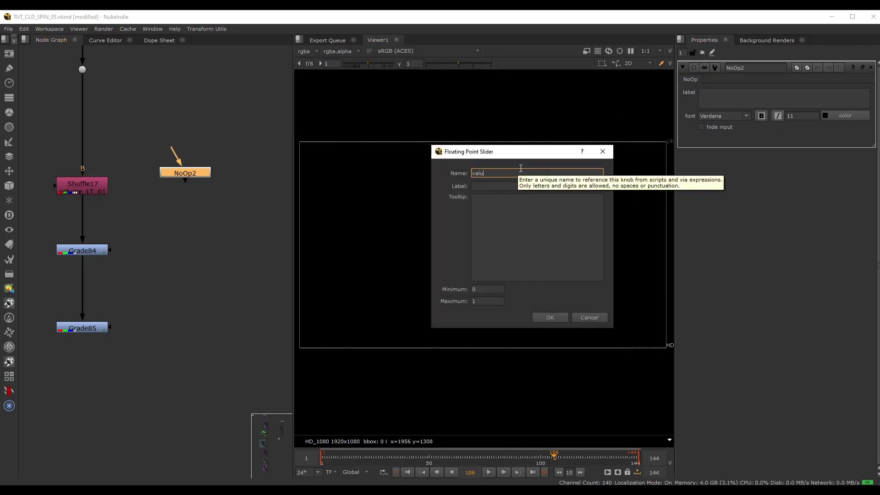
{"action": "type", "text": "e"}
{"action": "key", "text": "Tab"}
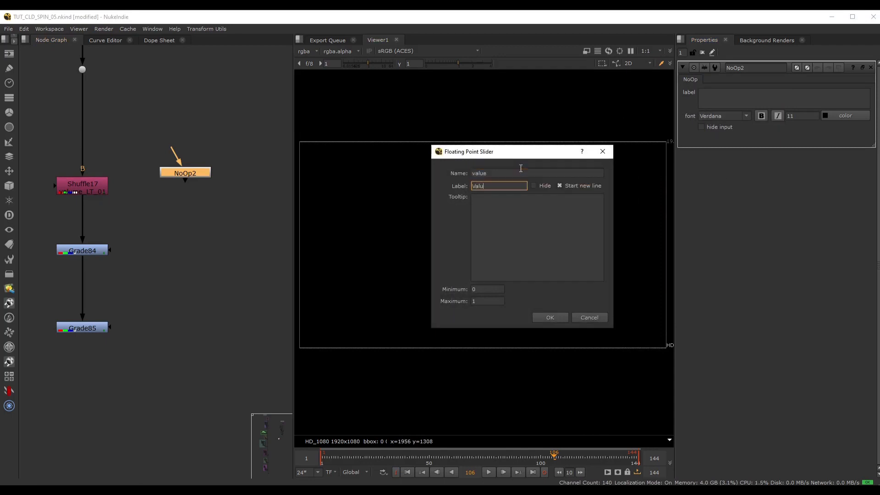
{"action": "left_click", "coordinate": [559, 316]}
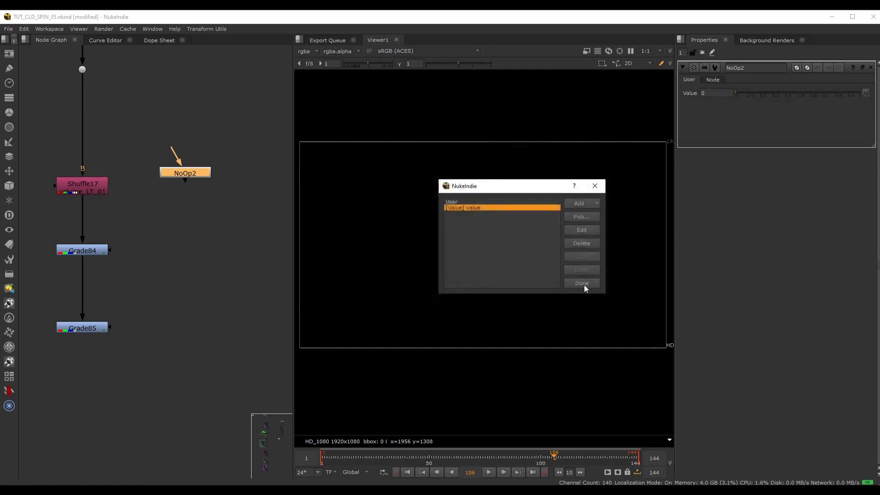
{"action": "left_click", "coordinate": [571, 285]}
Test the NoOp's new Value slider across its range, leaving it at 1.
{"action": "left_click_drag", "start_coordinate": [738, 94], "coordinate": [859, 99]}
{"action": "left_click", "coordinate": [779, 94]}
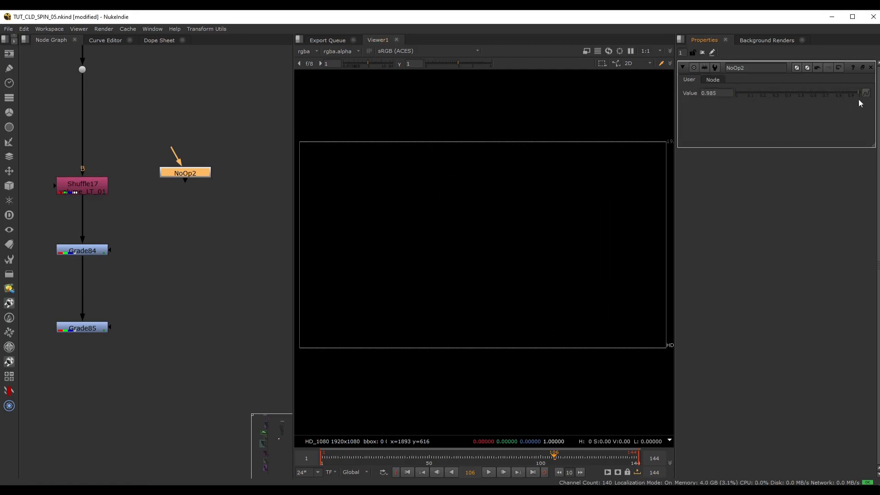
{"action": "left_click", "coordinate": [823, 95]}
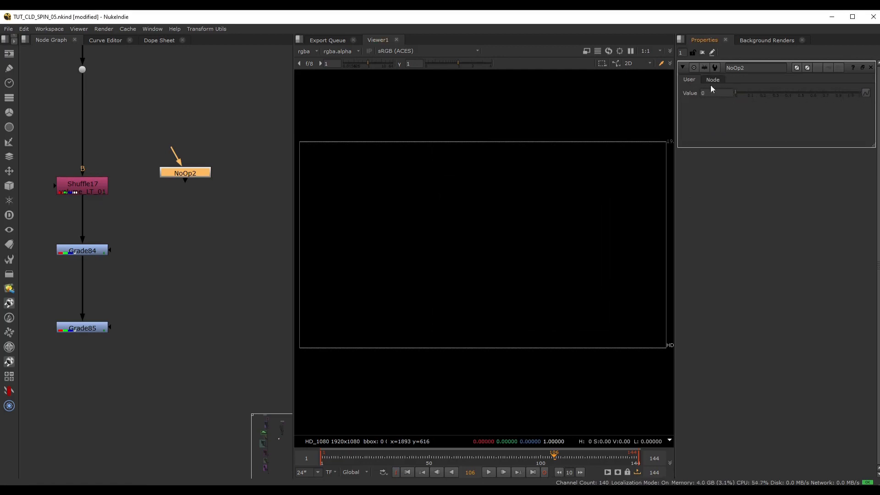
Set the NoOp's Value to 0 at frame 1 and set a keyframe there.
{"action": "left_click", "coordinate": [408, 472]}
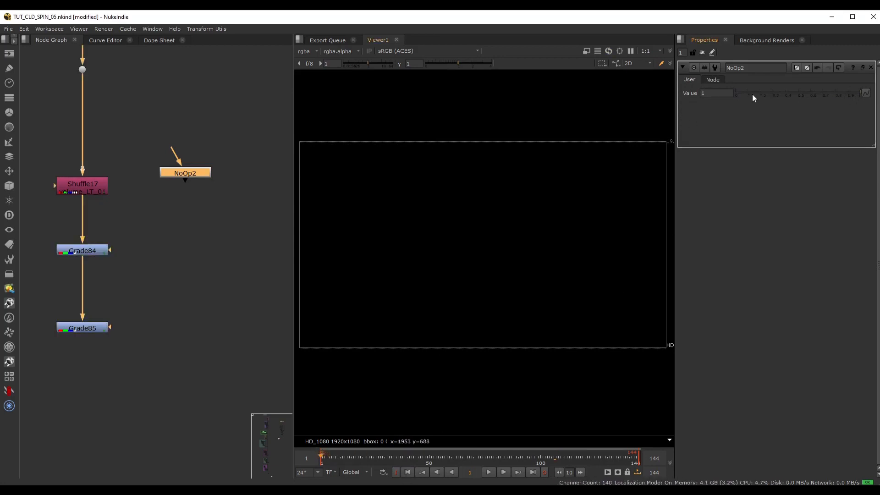
{"action": "left_click_drag", "start_coordinate": [752, 95], "coordinate": [734, 93]}
{"action": "right_click", "coordinate": [716, 93]}
{"action": "left_click", "coordinate": [726, 99]}
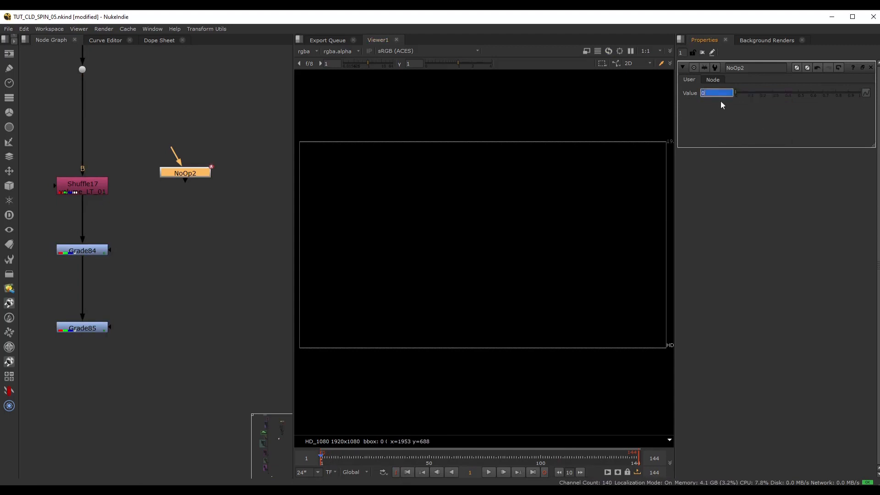
Keyframe the NoOp's Value at 1 on frame 10 and at 0 on frame 31.
{"action": "left_click_drag", "start_coordinate": [326, 459], "coordinate": [339, 460]}
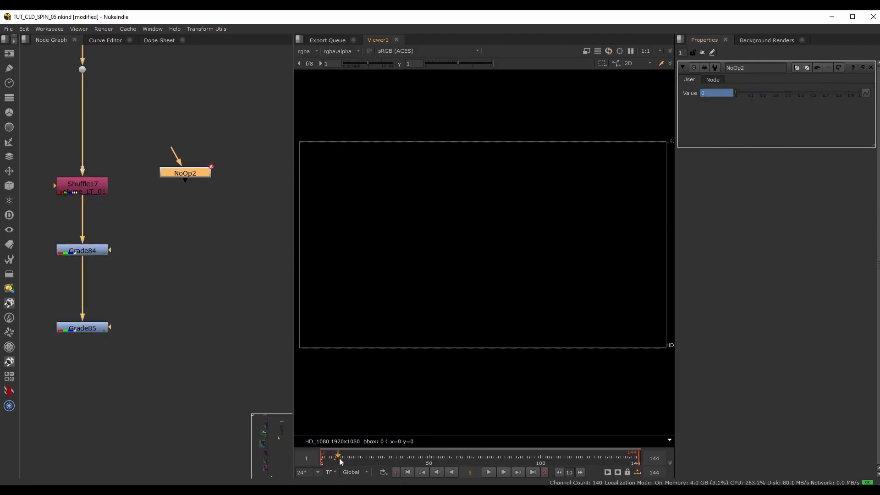
{"action": "left_click_drag", "start_coordinate": [737, 94], "coordinate": [877, 94]}
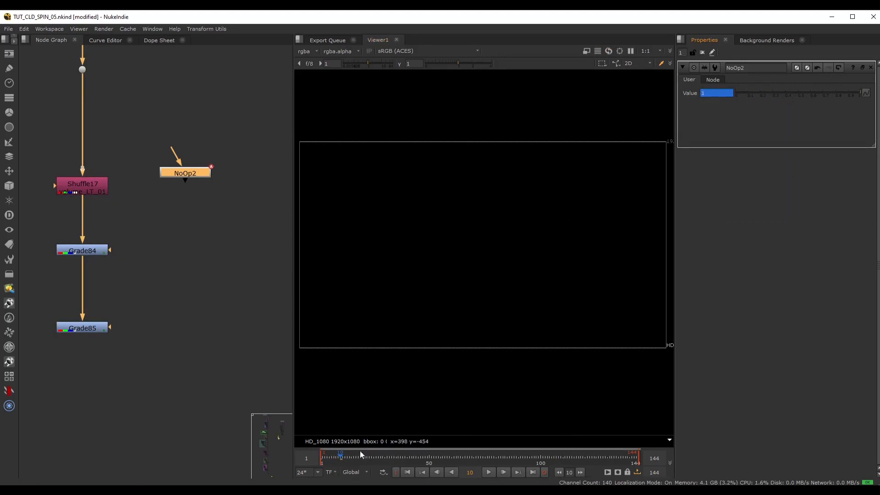
{"action": "left_click_drag", "start_coordinate": [351, 457], "coordinate": [387, 458]}
{"action": "left_click_drag", "start_coordinate": [799, 93], "coordinate": [719, 103]}
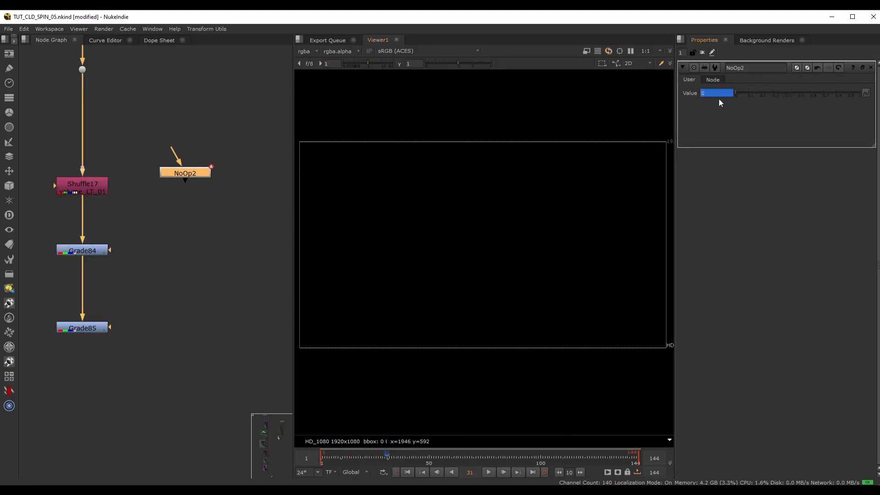
Add a point on the falling side of the Value animation curve at frame 17, about 0.34 high.
{"action": "left_click", "coordinate": [104, 40]}
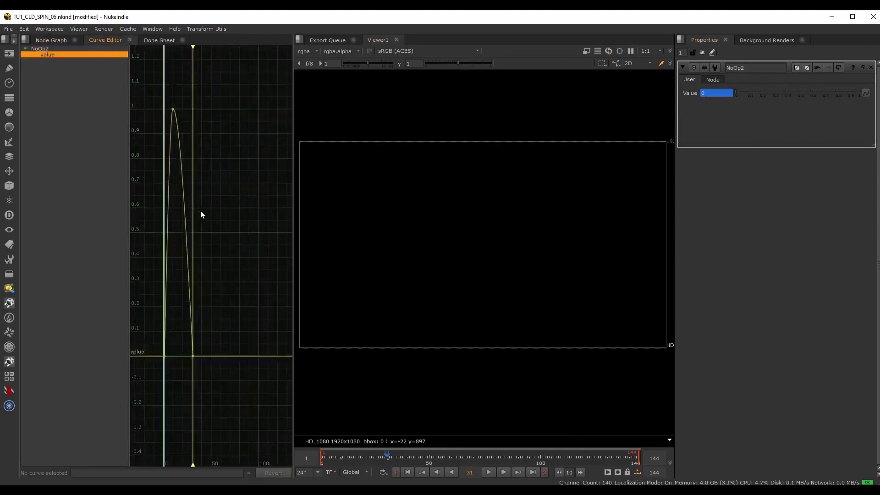
{"action": "middle_click_drag", "start_coordinate": [206, 229], "coordinate": [168, 239], "text": "alt"}
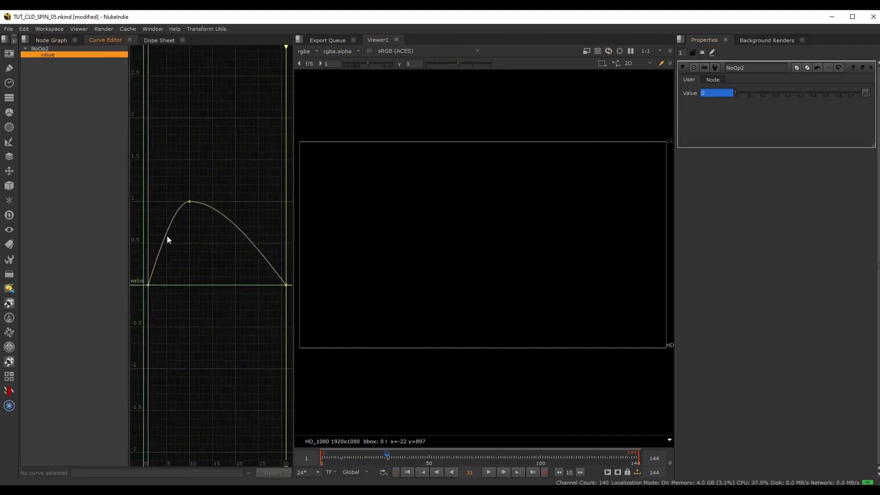
{"action": "left_click", "coordinate": [234, 228], "text": "ctrl+alt"}
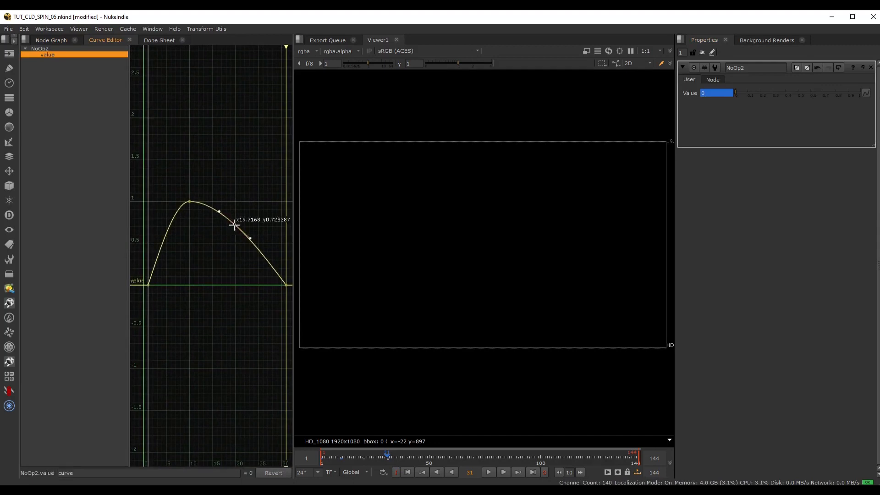
{"action": "left_click_drag", "start_coordinate": [234, 224], "coordinate": [219, 259]}
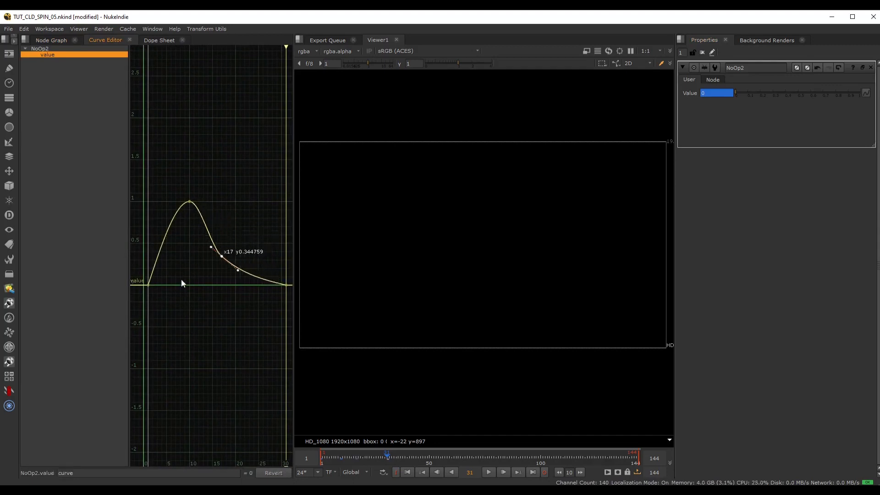
Move the Value curve's peak key to frame 8 and its last key to frame 47.
{"action": "scroll", "coordinate": [234, 214], "scroll_direction": "down", "scroll_amount": 1}
{"action": "left_click", "coordinate": [197, 202]}
{"action": "mouse_move", "coordinate": [196, 202]}
{"action": "left_mouse_down"}
{"action": "mouse_move", "coordinate": [181, 202]}
{"action": "mouse_move", "coordinate": [189, 202]}
{"action": "left_mouse_up"}
{"action": "scroll", "coordinate": [207, 220], "scroll_direction": "down", "scroll_amount": 4}
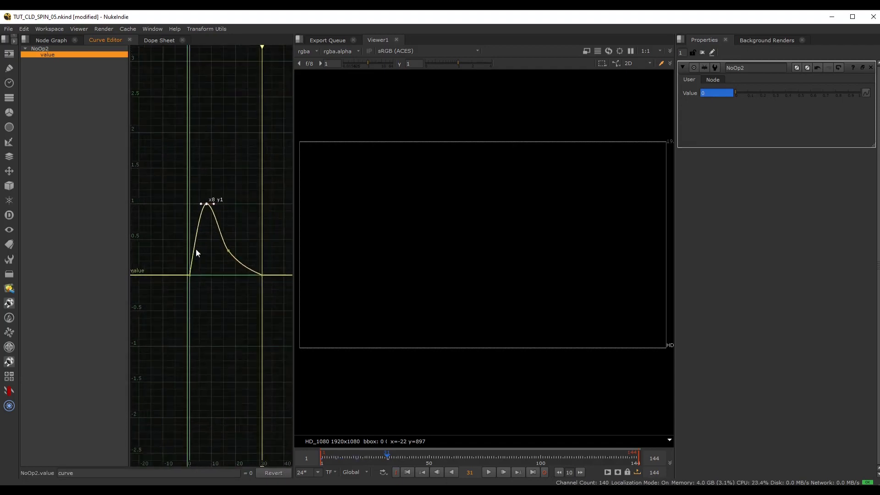
{"action": "middle_click_drag", "start_coordinate": [270, 264], "coordinate": [234, 257]}
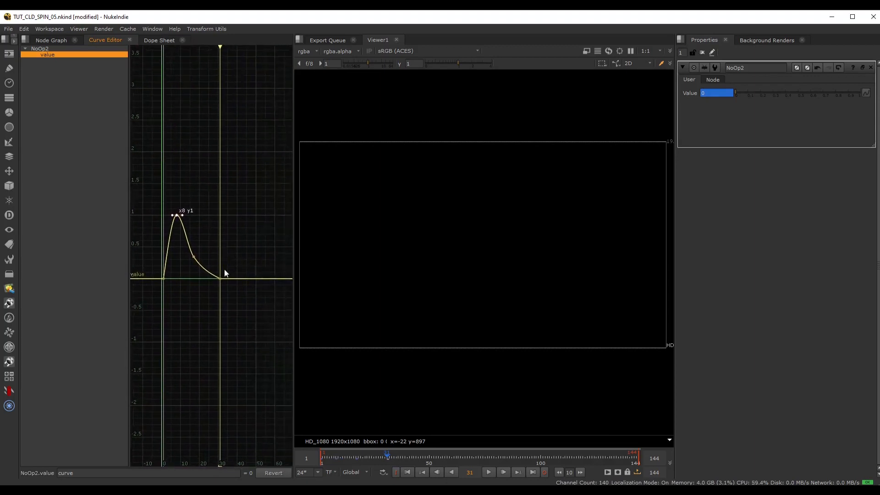
{"action": "left_click_drag", "start_coordinate": [219, 278], "coordinate": [250, 281]}
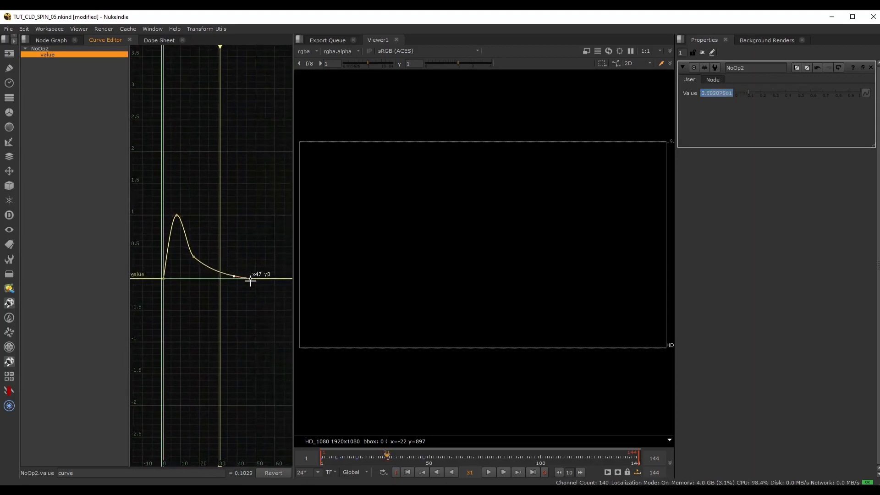
Lower the point on the falling side of the Value curve slightly, to about 0.3.
{"action": "mouse_move", "coordinate": [199, 246]}
{"action": "left_mouse_down"}
{"action": "mouse_move", "coordinate": [185, 268]}
{"action": "mouse_move", "coordinate": [180, 244]}
{"action": "mouse_move", "coordinate": [197, 262]}
{"action": "left_mouse_up"}
{"action": "scroll", "coordinate": [187, 253], "scroll_direction": "up", "scroll_amount": 3}
{"action": "left_click", "coordinate": [201, 163]}
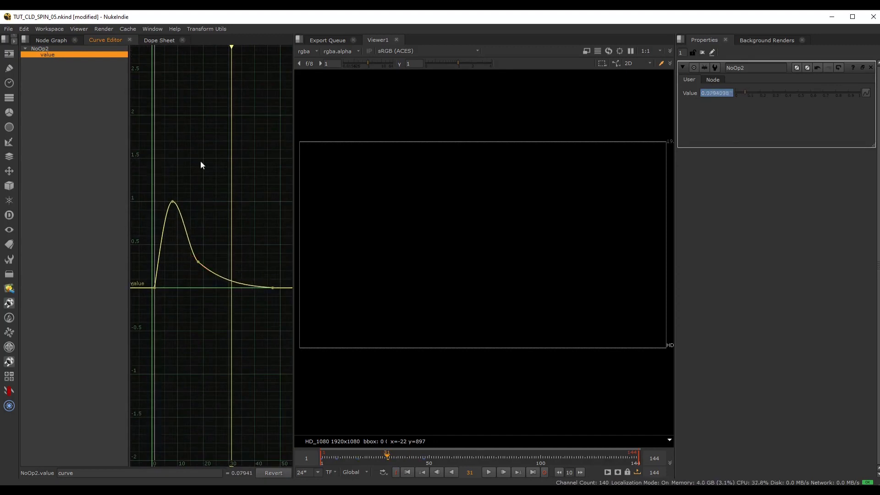
Rename the NoOp node in the node graph as LTval.
{"action": "left_click", "coordinate": [50, 40]}
{"action": "middle_click_drag", "start_coordinate": [153, 258], "coordinate": [185, 244]}
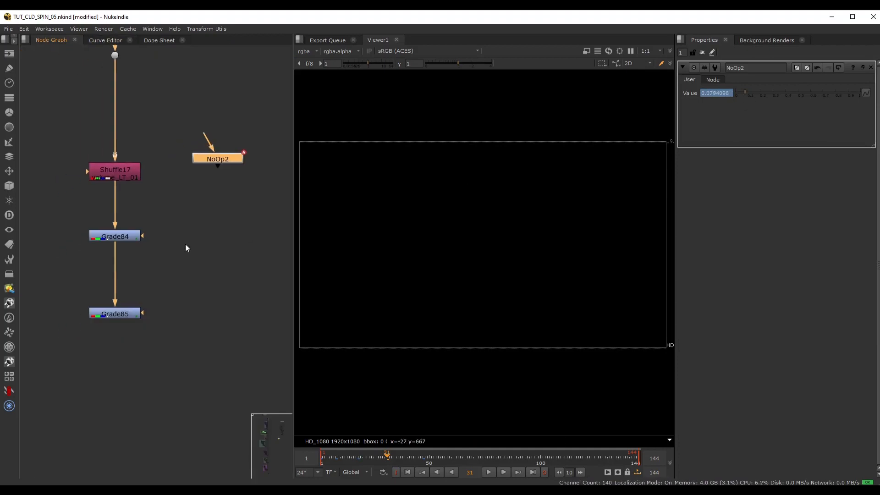
{"action": "double_click", "coordinate": [110, 313]}
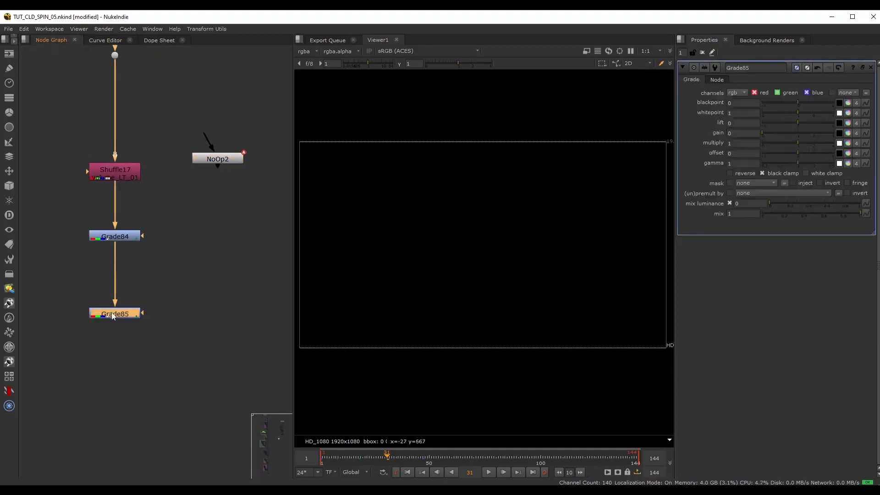
{"action": "double_click", "coordinate": [212, 160]}
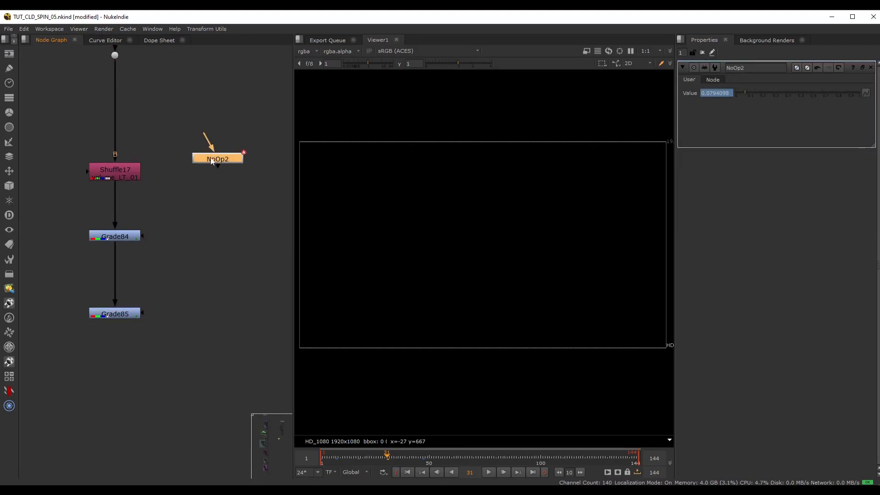
{"action": "double_click", "coordinate": [754, 67]}
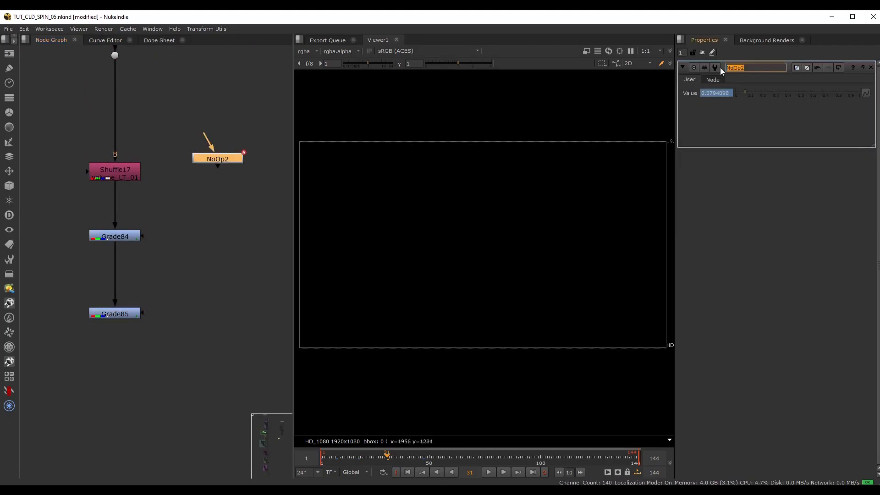
{"action": "type", "text": "LTval"}
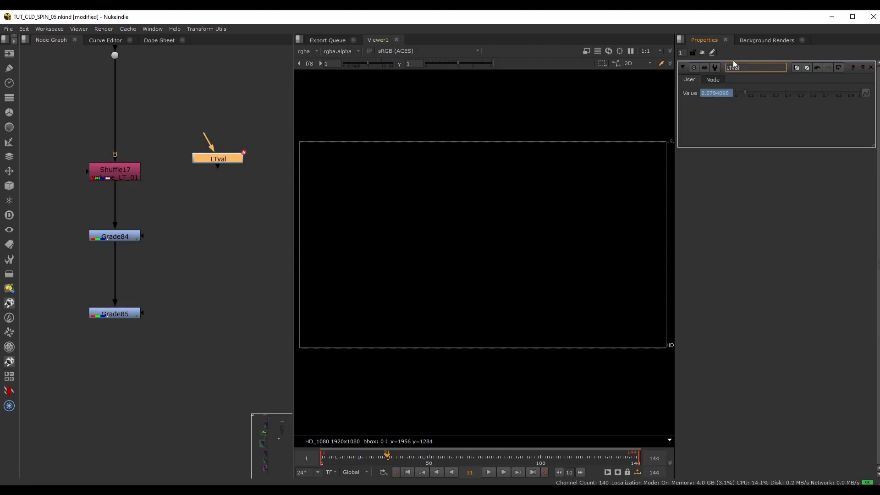
{"action": "left_click", "coordinate": [229, 163]}
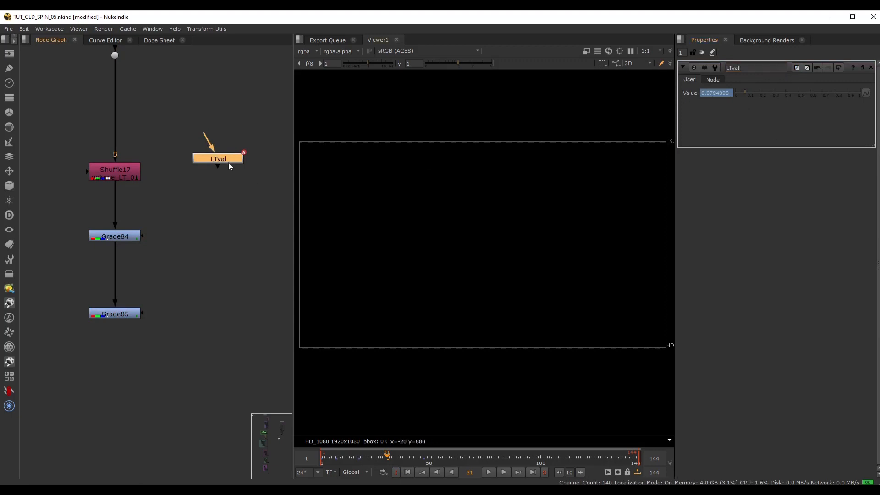
Drive the second Grade's mix with the expression LTval.value and move the LTval node slightly higher in the graph.
{"action": "double_click", "coordinate": [136, 315]}
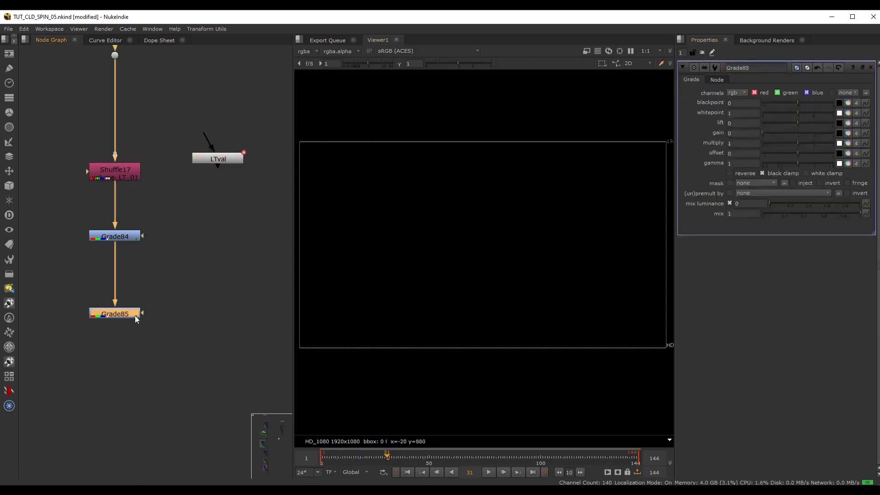
{"action": "left_click", "coordinate": [746, 213]}
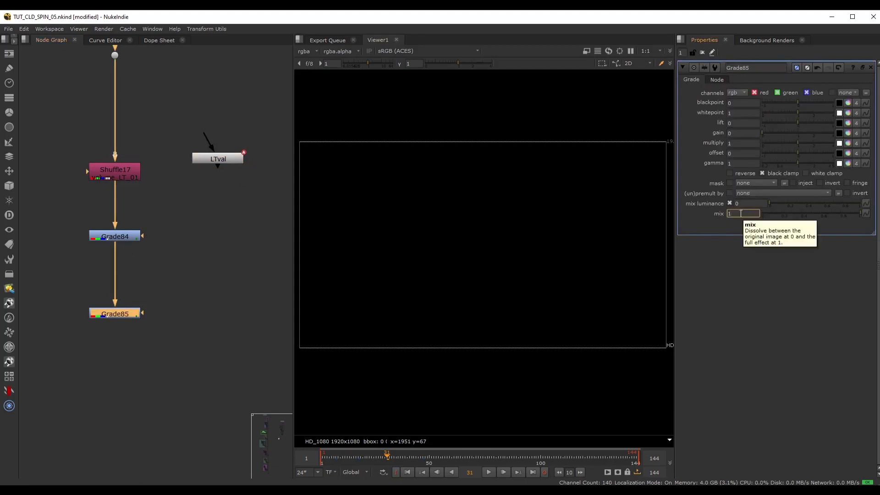
{"action": "key", "text": "equal"}
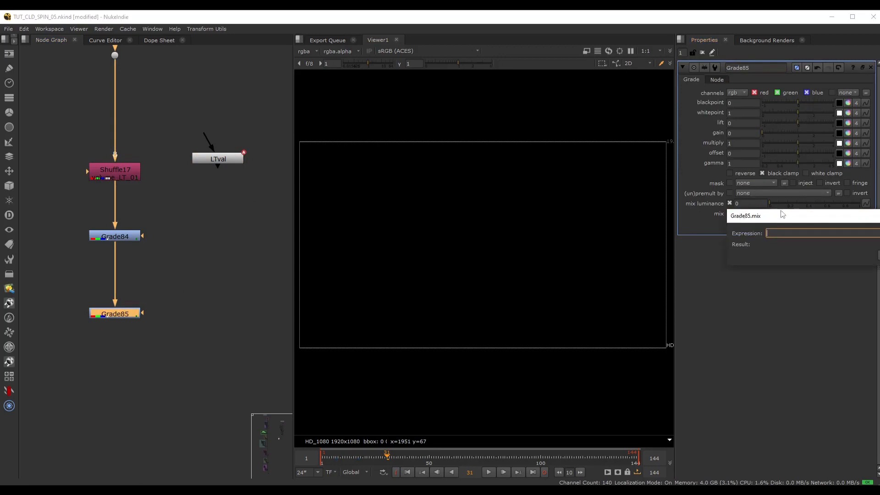
{"action": "left_click_drag", "start_coordinate": [743, 212], "coordinate": [479, 191]}
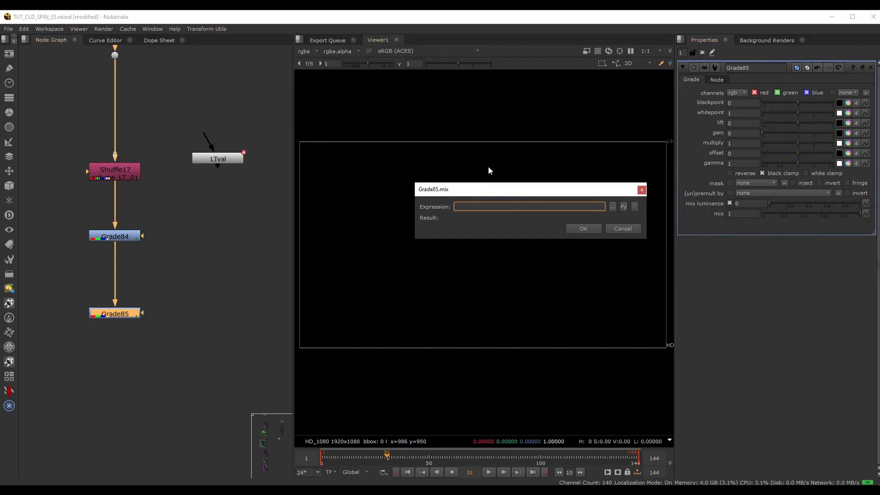
{"action": "type", "text": "LTval.value"}
{"action": "left_click", "coordinate": [583, 228]}
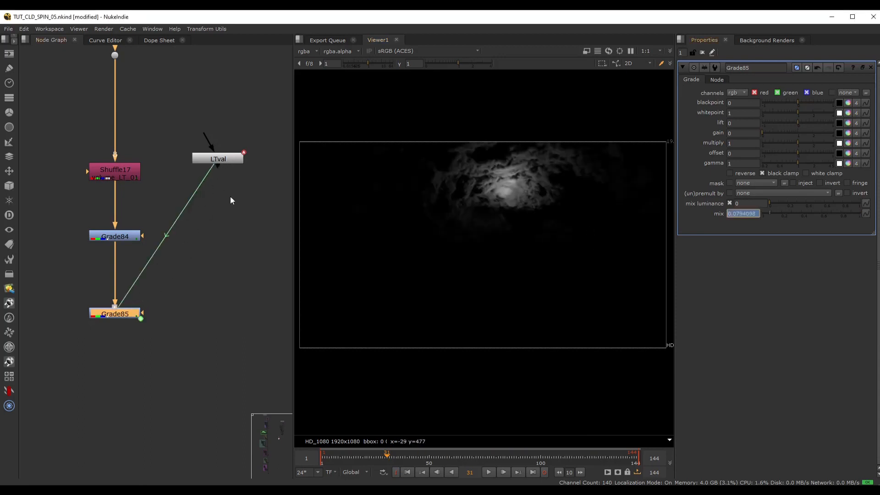
{"action": "left_click_drag", "start_coordinate": [227, 159], "coordinate": [234, 132]}
{"action": "left_click", "coordinate": [246, 202]}
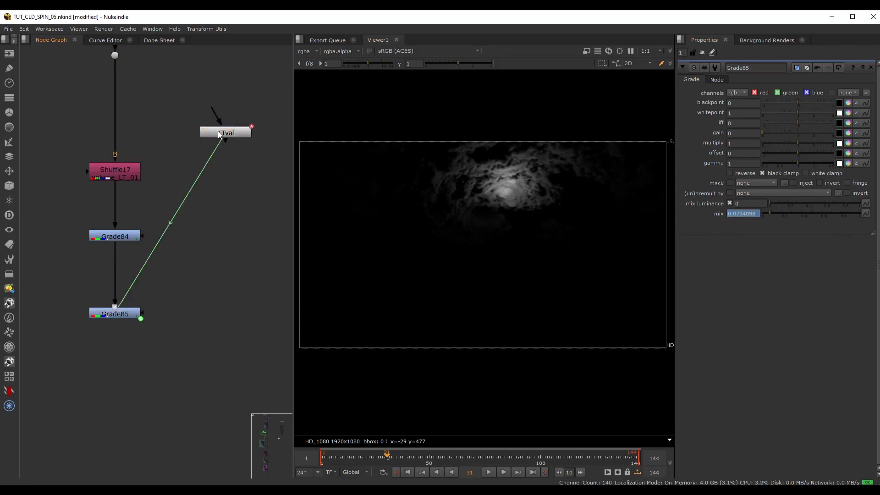
Play the timeline from the first frame to check the animated light, and return to the start.
{"action": "left_click", "coordinate": [407, 473]}
{"action": "left_click", "coordinate": [489, 472]}
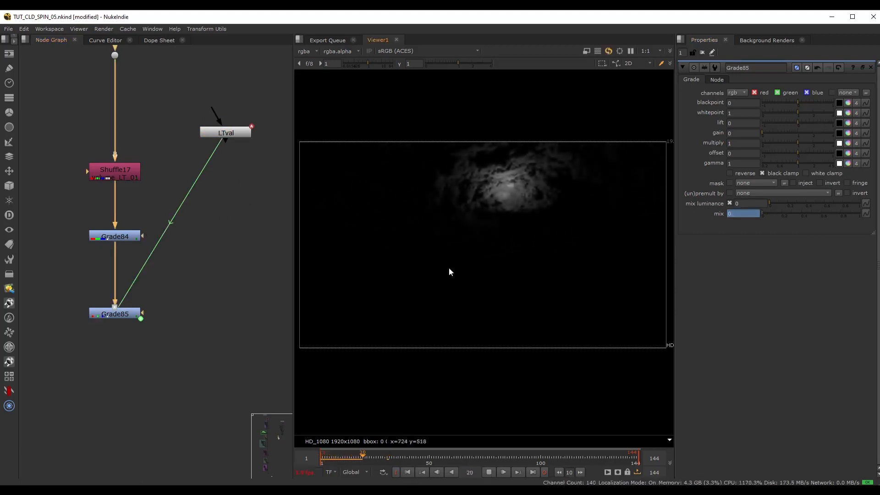
{"action": "left_click", "coordinate": [409, 470]}
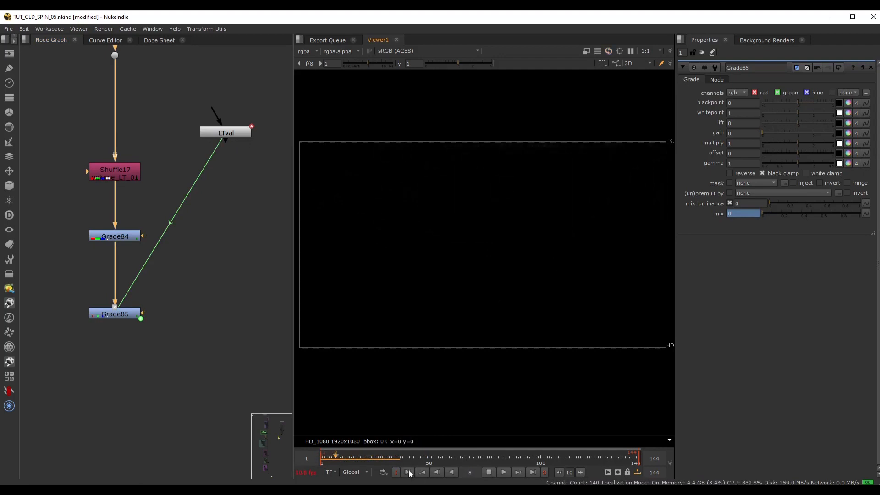
Replay the animated light from the first frame, stop playback and scrub to frame 8.
{"action": "left_click", "coordinate": [408, 469]}
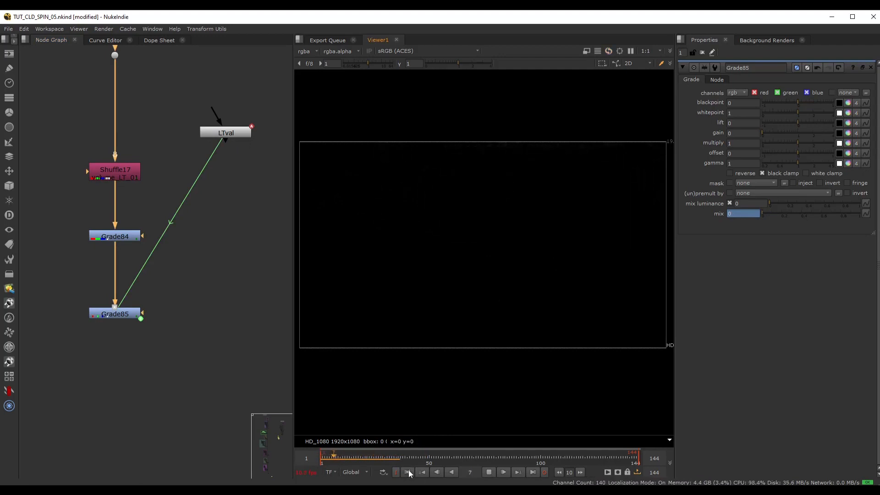
{"action": "left_click", "coordinate": [488, 472]}
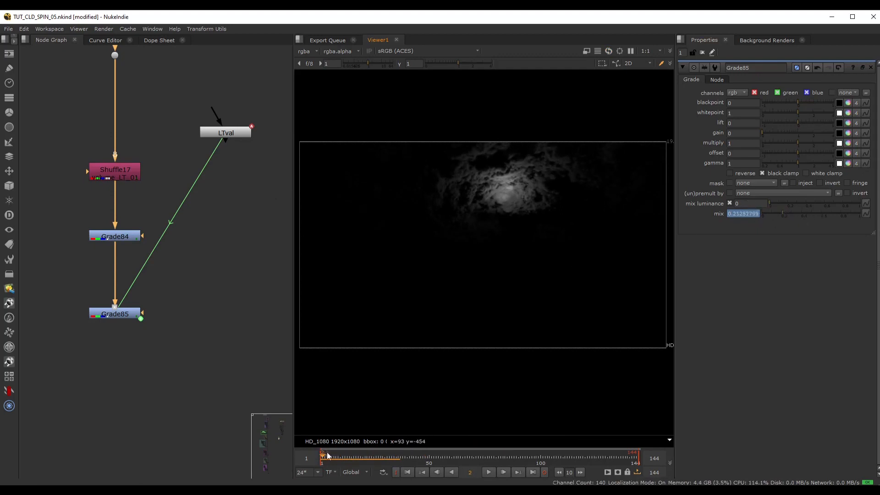
{"action": "left_click_drag", "start_coordinate": [325, 454], "coordinate": [336, 456]}
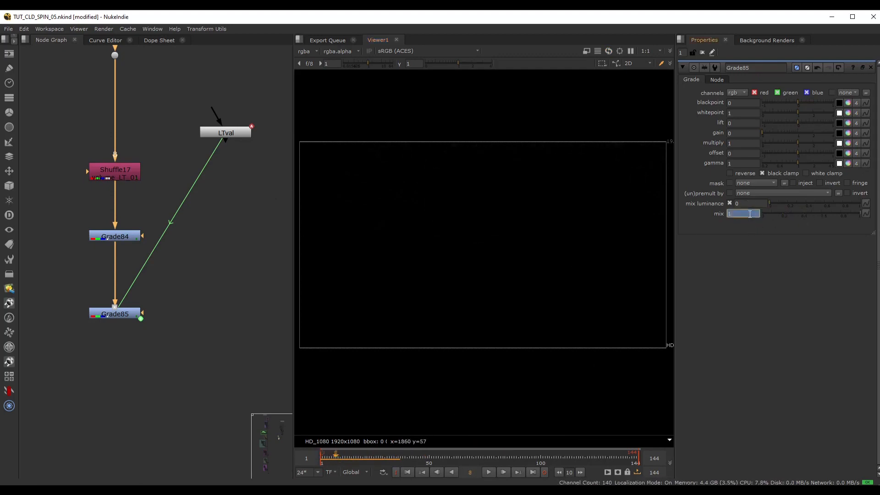
Invert the expression driving Grade85's mix to 1-LTval.value.
{"action": "key", "text": "equal"}
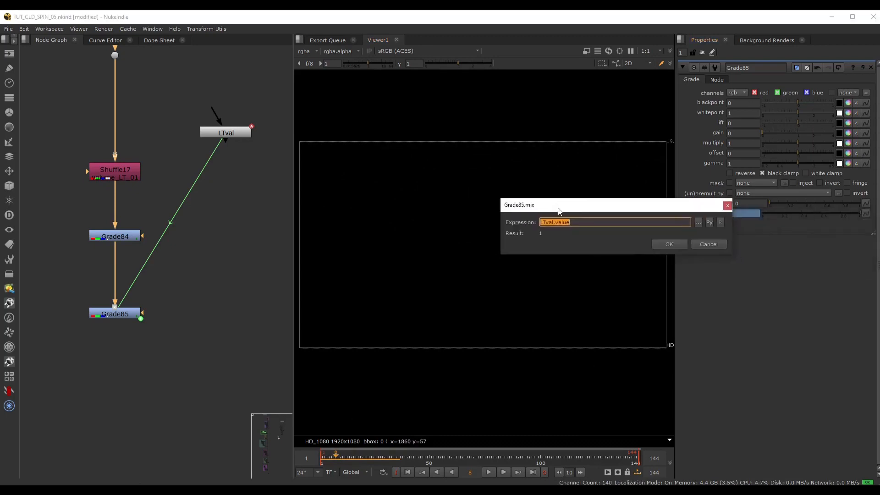
{"action": "left_click", "coordinate": [580, 222]}
{"action": "key", "text": "Home"}
{"action": "type", "text": "1-"}
{"action": "key", "text": "Return"}
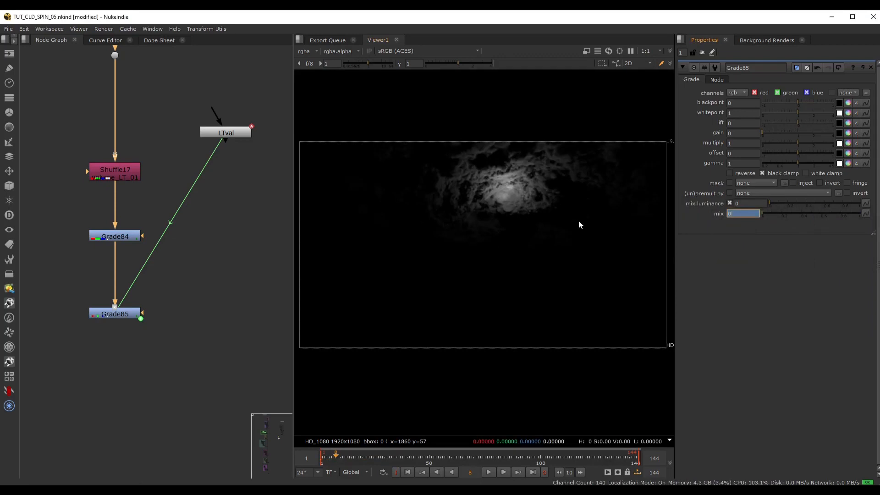
Play the inverted light animation from the first frame several times and scrub back to frame 45.
{"action": "left_click", "coordinate": [407, 473]}
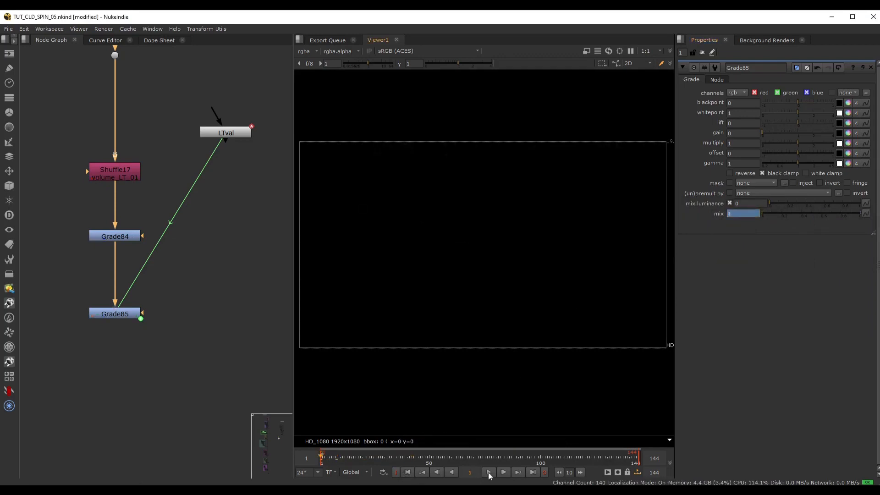
{"action": "left_click", "coordinate": [489, 472]}
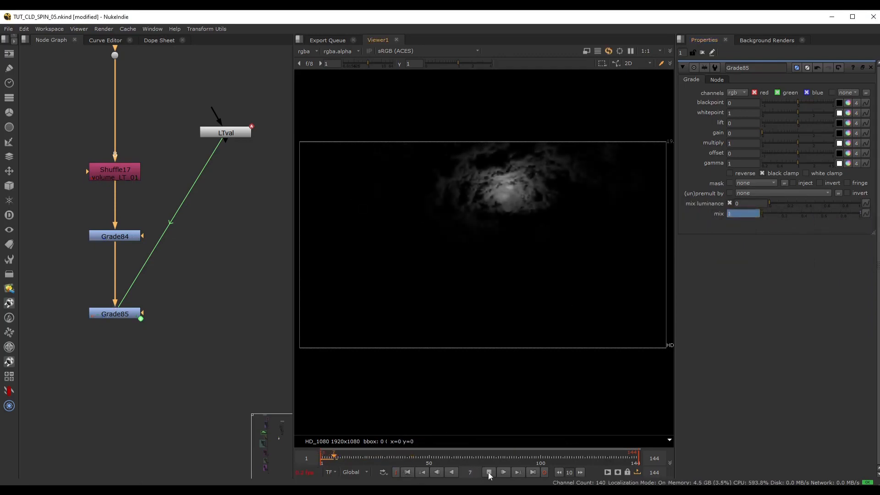
{"action": "left_click", "coordinate": [412, 473]}
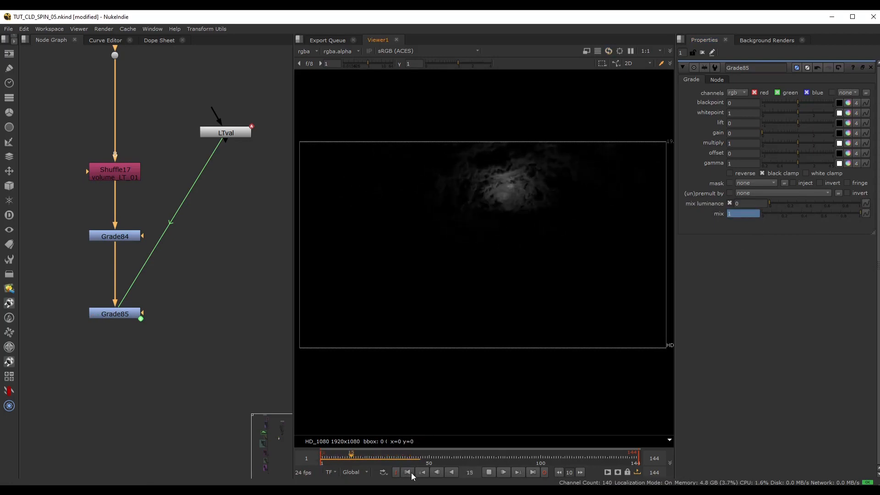
{"action": "left_click", "coordinate": [489, 473]}
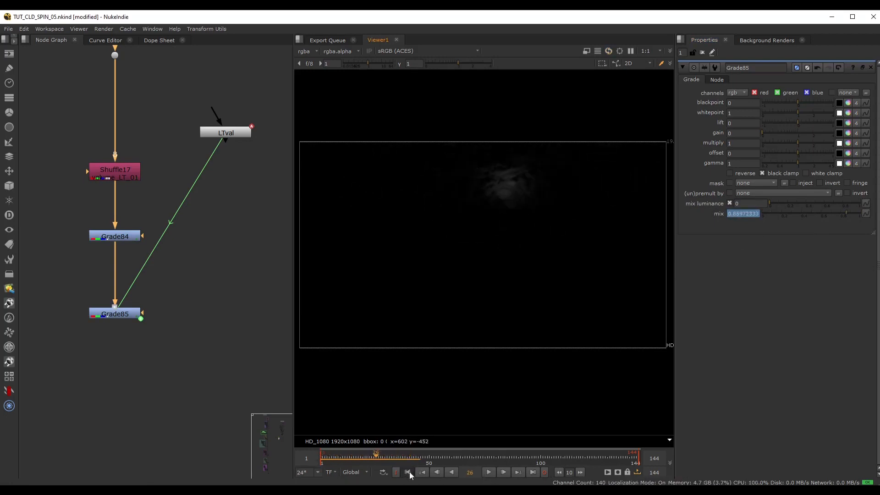
{"action": "left_click", "coordinate": [488, 472]}
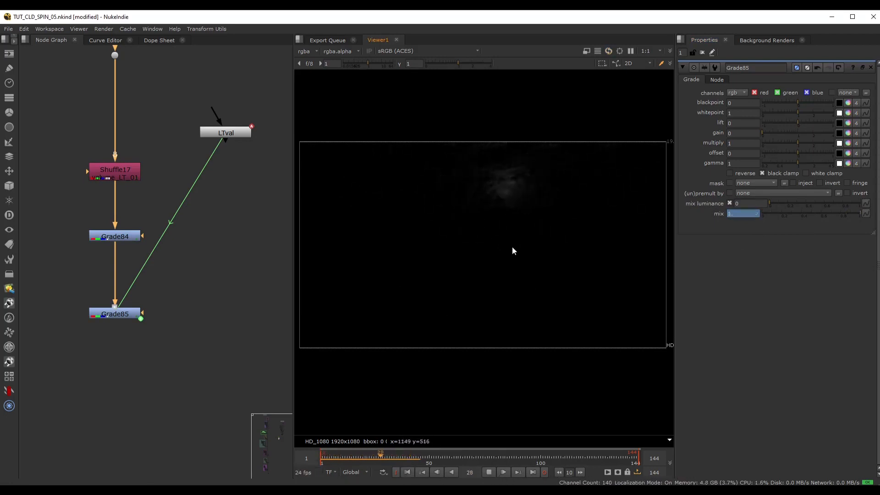
{"action": "left_click", "coordinate": [489, 471]}
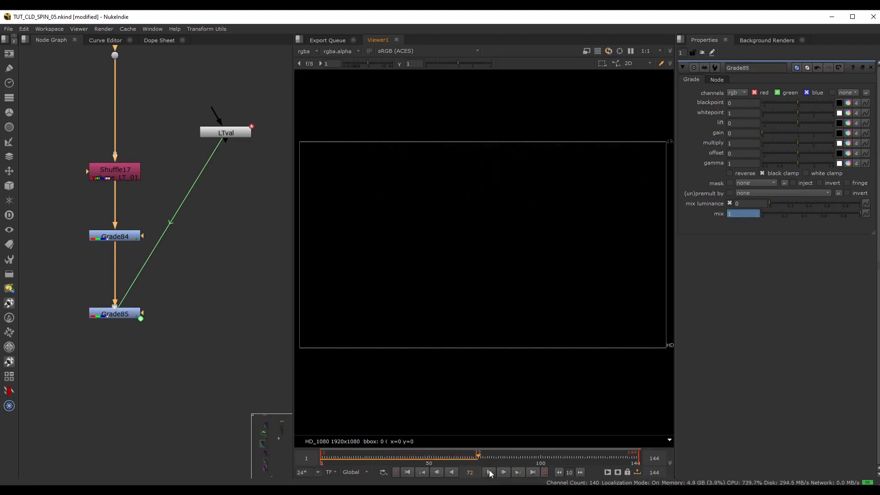
{"action": "left_click_drag", "start_coordinate": [441, 461], "coordinate": [419, 458]}
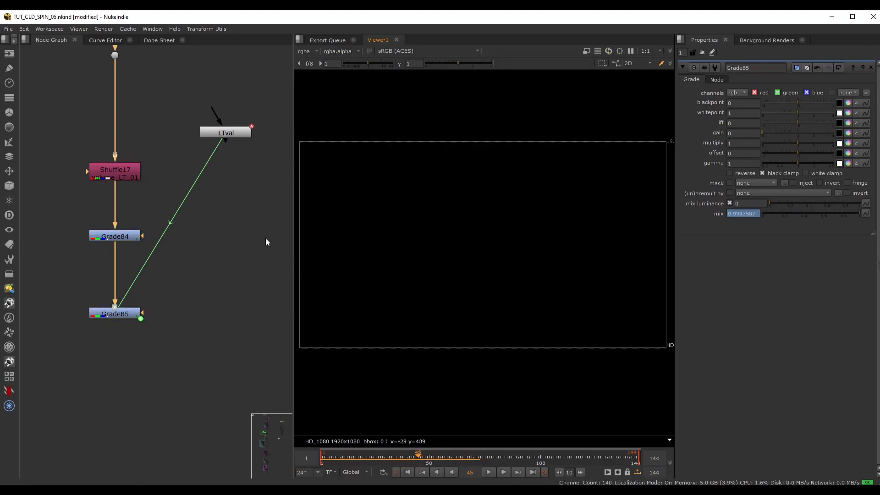
Select all keys of LTval's Value curve and loop it from frame 1 with a period of about 60 frames.
{"action": "left_click", "coordinate": [214, 134]}
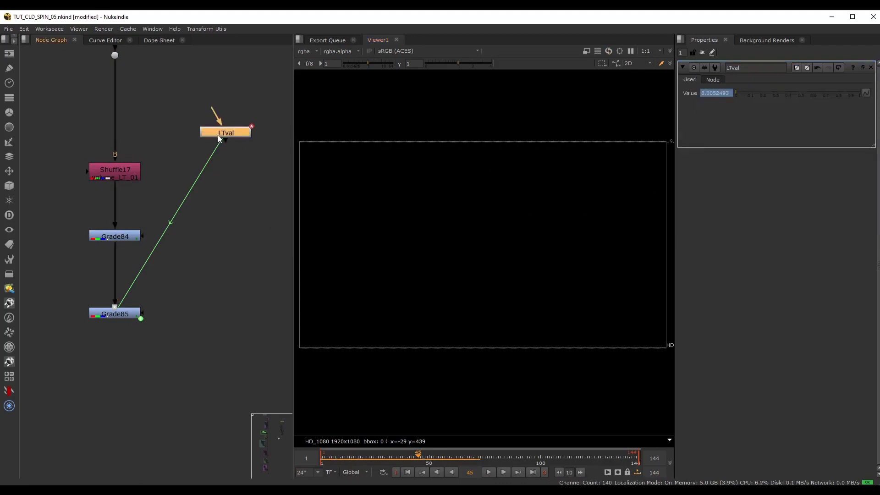
{"action": "left_click", "coordinate": [106, 40]}
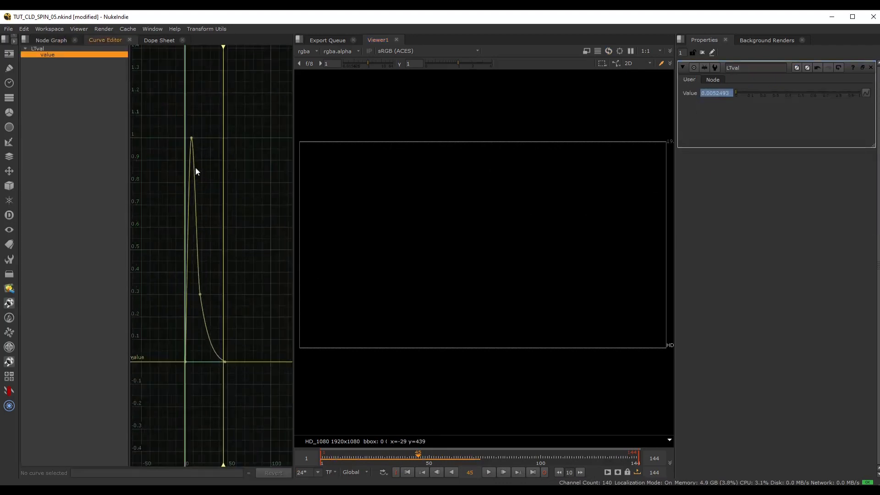
{"action": "left_click_drag", "start_coordinate": [148, 104], "coordinate": [275, 376]}
{"action": "right_click", "coordinate": [218, 261]}
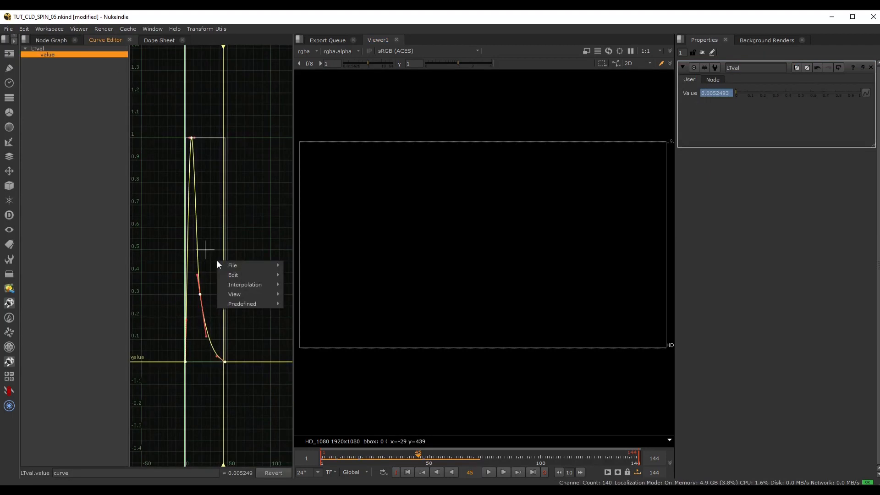
{"action": "mouse_move", "coordinate": [247, 302]}
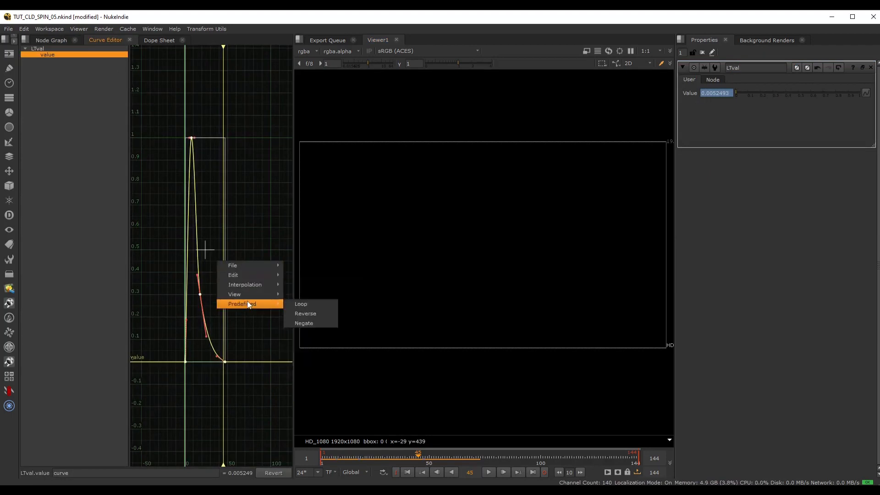
{"action": "left_click", "coordinate": [310, 304]}
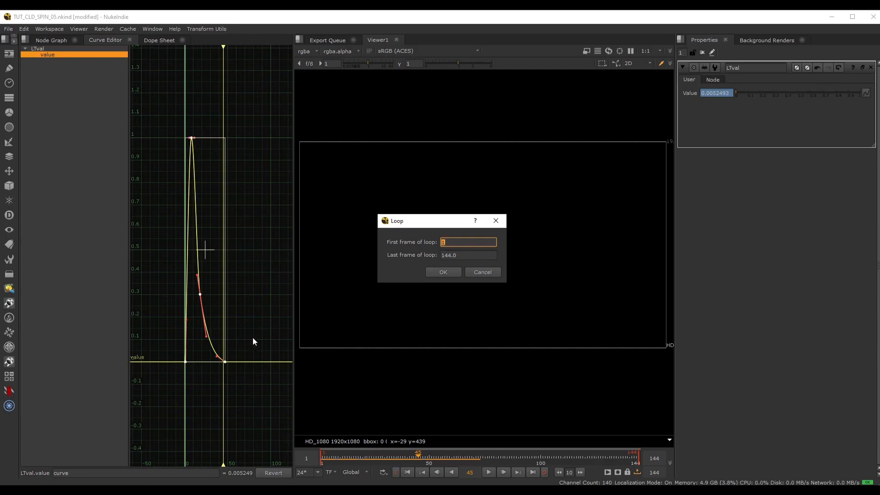
{"action": "key", "text": "Tab"}
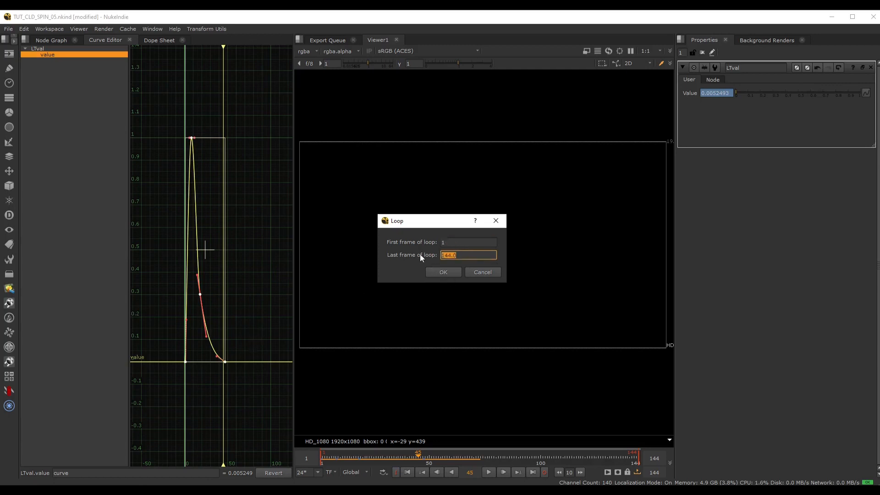
{"action": "type", "text": "60"}
{"action": "left_click", "coordinate": [440, 272]}
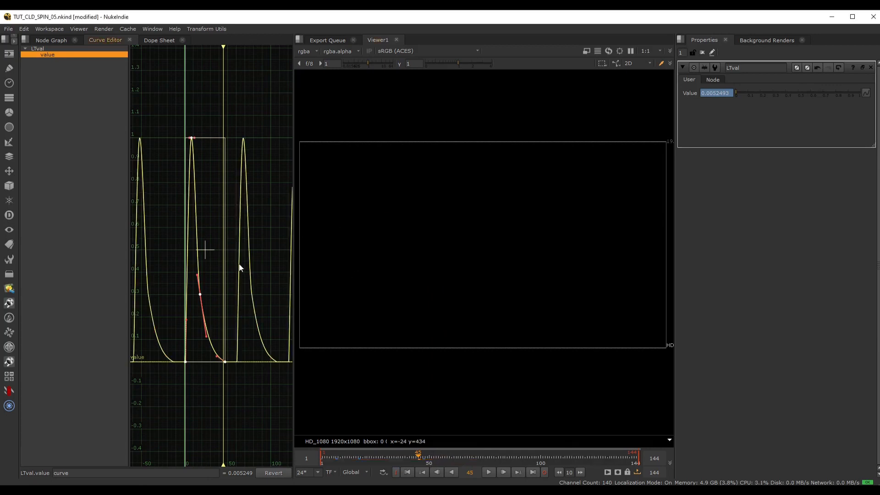
{"action": "scroll", "coordinate": [238, 289], "scroll_direction": "down", "scroll_amount": 3}
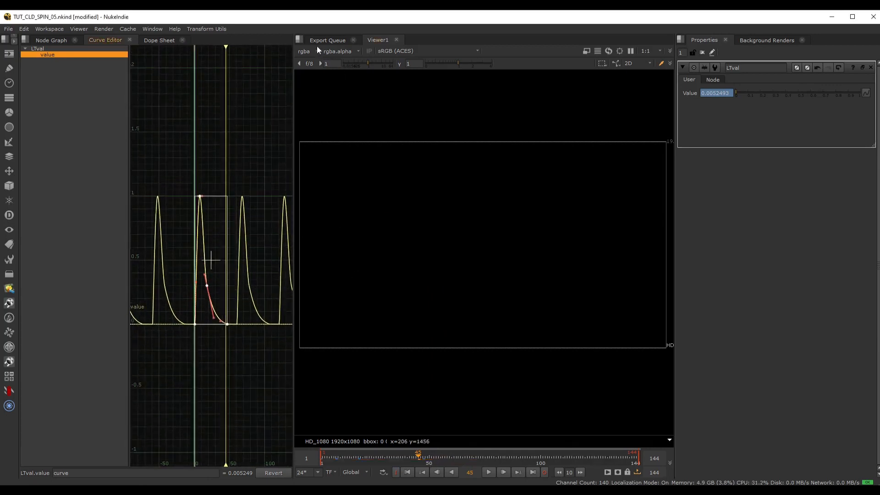
Return to the node graph, show Grade85 in the viewer and open its properties.
{"action": "left_click", "coordinate": [321, 41]}
{"action": "left_click", "coordinate": [38, 40]}
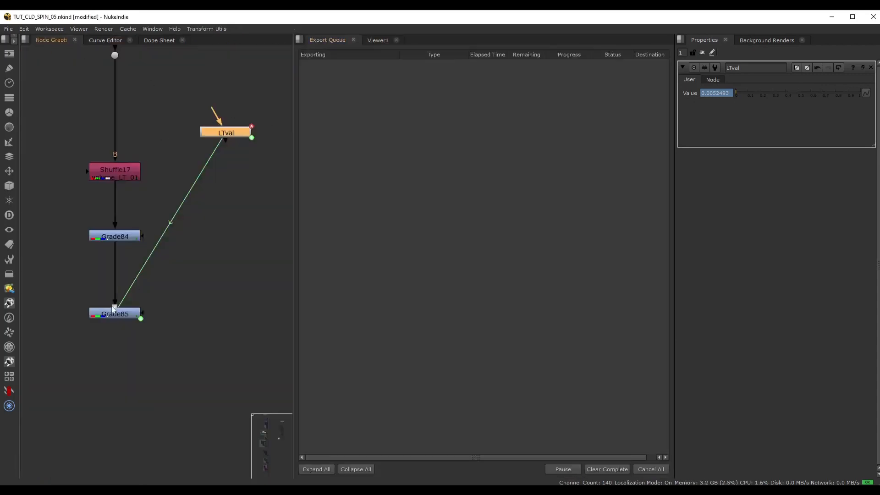
{"action": "left_click", "coordinate": [125, 315]}
{"action": "key", "text": "1"}
{"action": "double_click", "coordinate": [124, 315]}
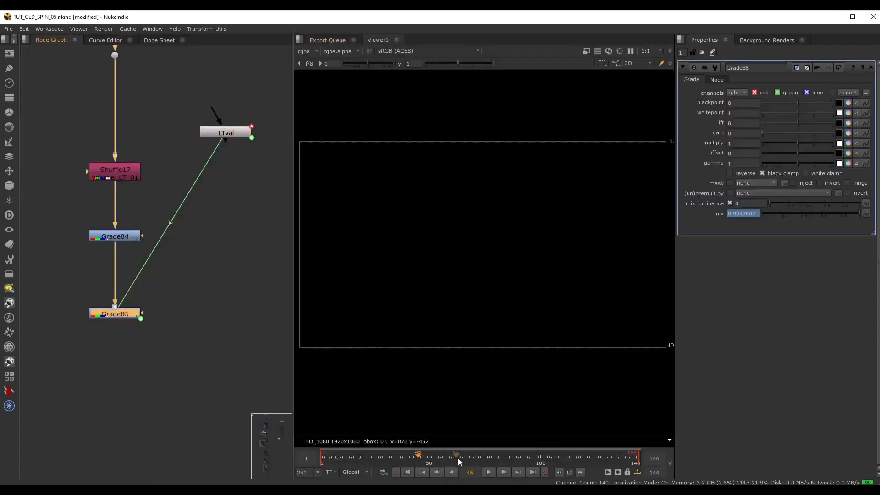
Play the looped light animation from the first frame, stop it and scrub to frame 12.
{"action": "left_click", "coordinate": [408, 472]}
{"action": "left_click", "coordinate": [489, 472]}
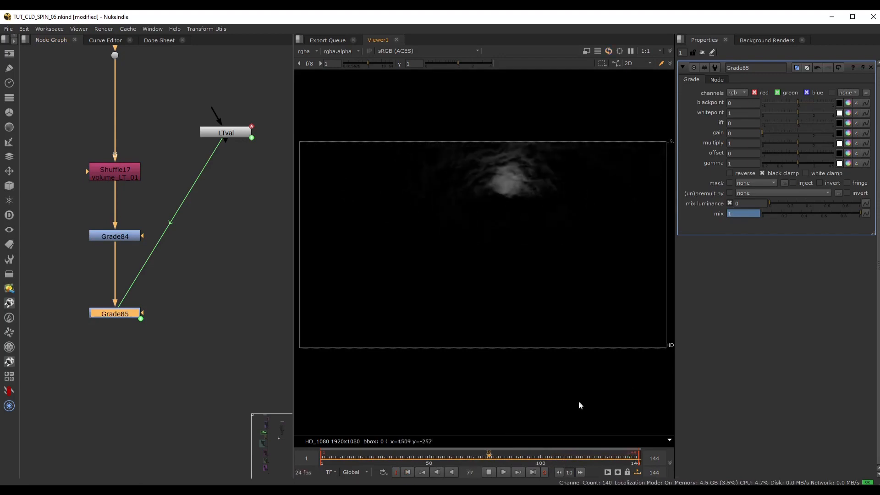
{"action": "left_click", "coordinate": [488, 473]}
{"action": "left_click_drag", "start_coordinate": [418, 457], "coordinate": [345, 457]}
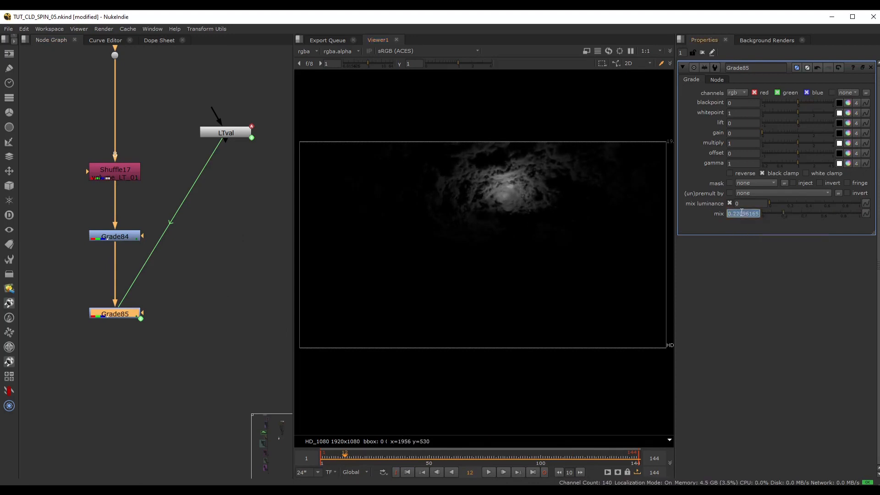
Change Grade85's mix expression to (1-LTval.value) - random(frame) to add a random flicker.
{"action": "key", "text": "equal"}
{"action": "left_click_drag", "start_coordinate": [816, 217], "coordinate": [528, 225]}
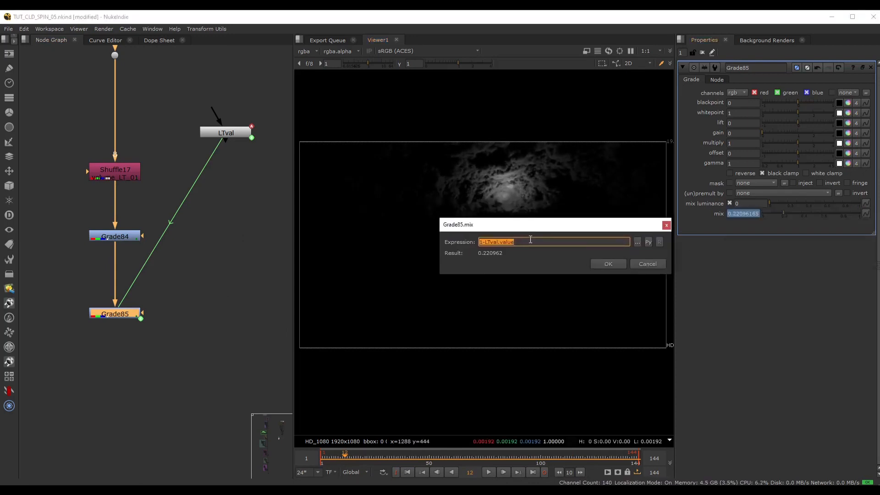
{"action": "left_click", "coordinate": [531, 242]}
{"action": "type", "text": ")"}
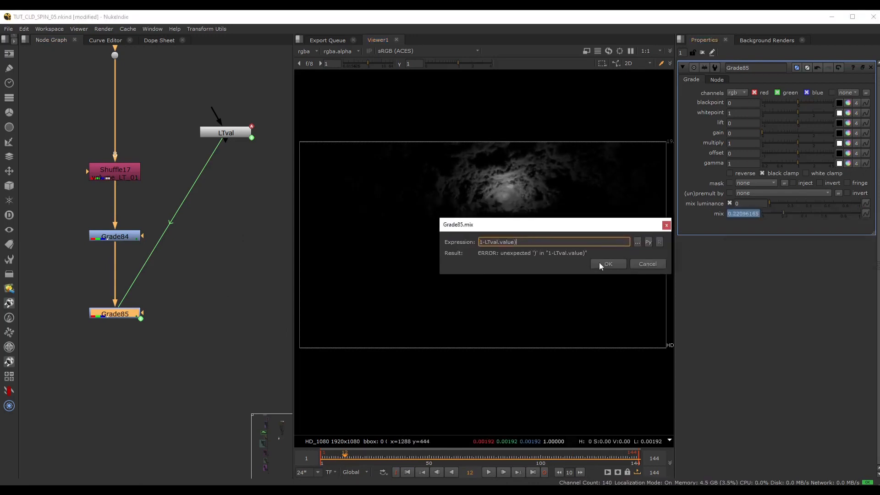
{"action": "type", "text": "("}
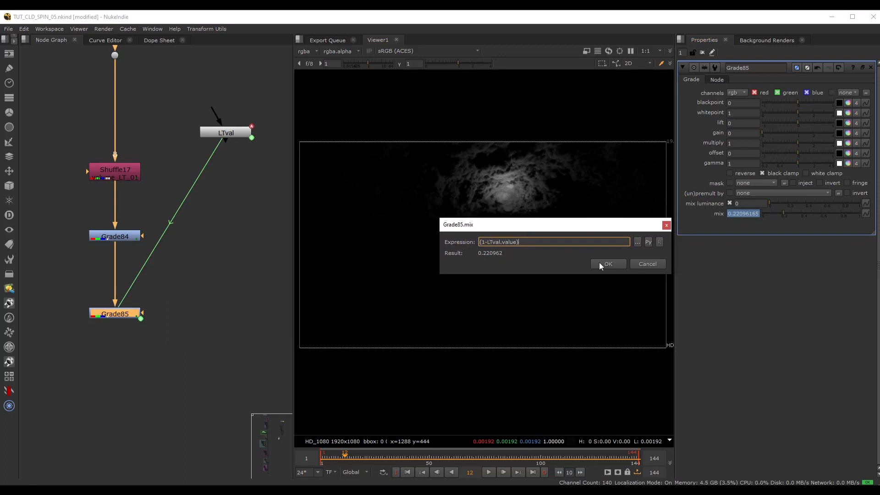
{"action": "type", "text": "- random"}
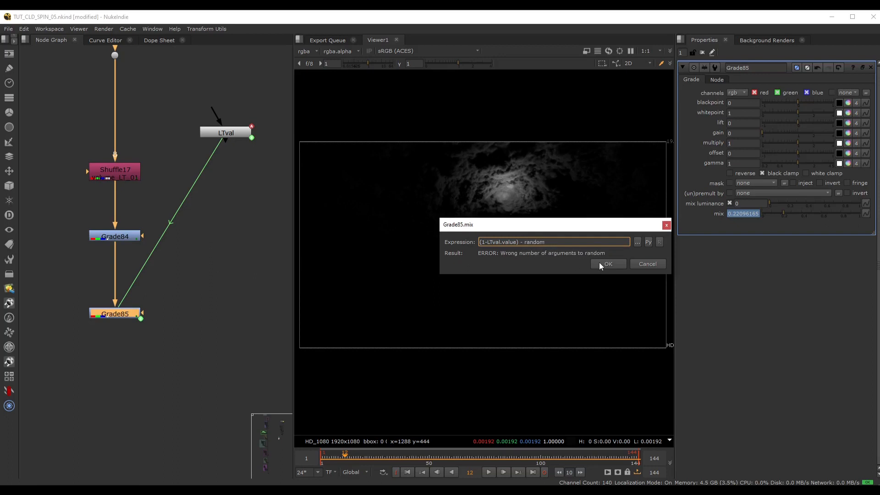
{"action": "type", "text": "(frame)"}
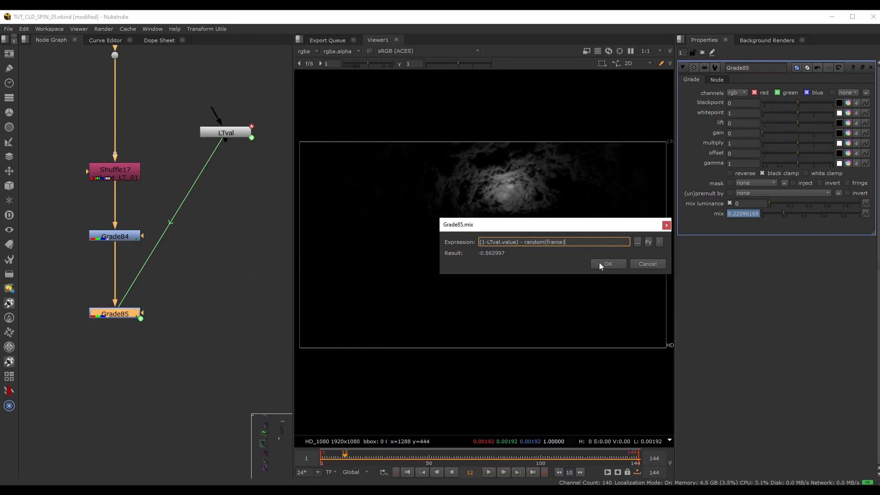
{"action": "left_click", "coordinate": [599, 263]}
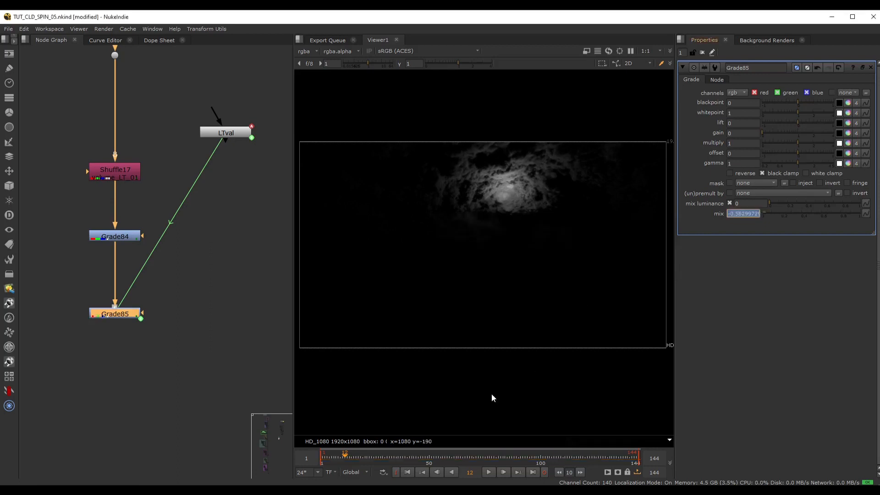
Play the flickering light from the first frame, scrub to frame 22 and display Grade85's mix curve.
{"action": "left_click", "coordinate": [407, 472]}
{"action": "left_click", "coordinate": [489, 473]}
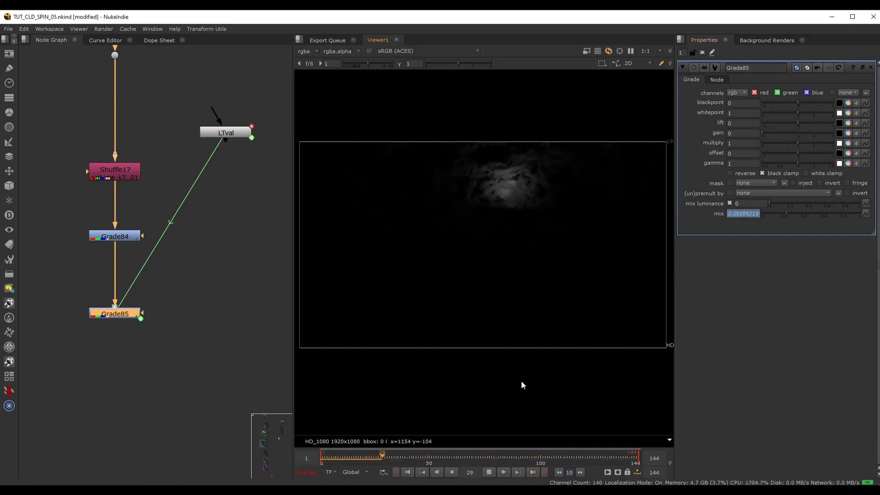
{"action": "left_click", "coordinate": [409, 473]}
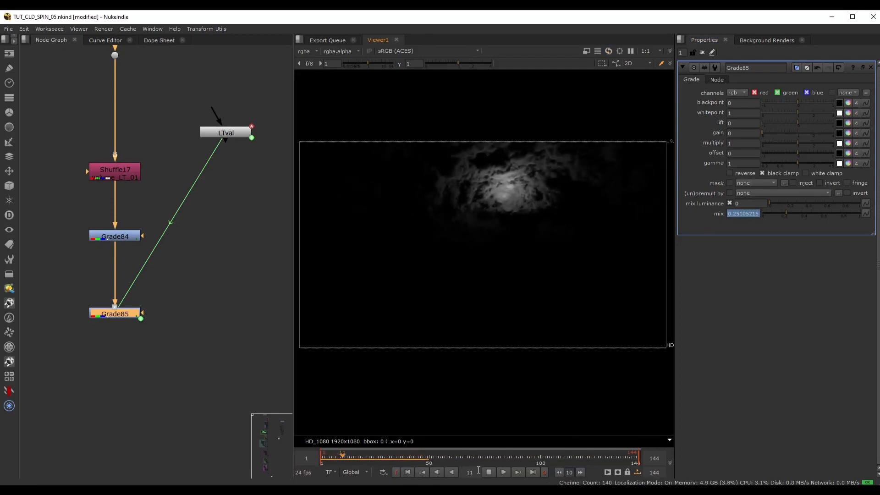
{"action": "left_click", "coordinate": [489, 472]}
{"action": "left_click_drag", "start_coordinate": [395, 457], "coordinate": [367, 458]}
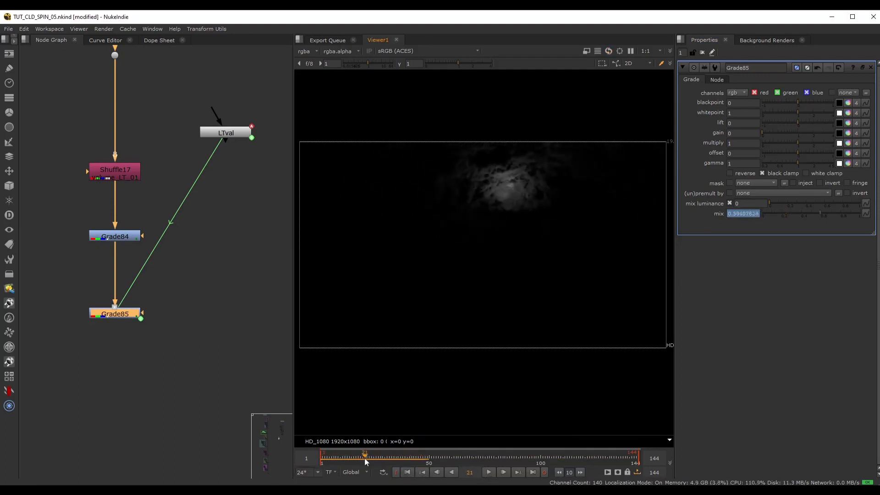
{"action": "left_click", "coordinate": [100, 40]}
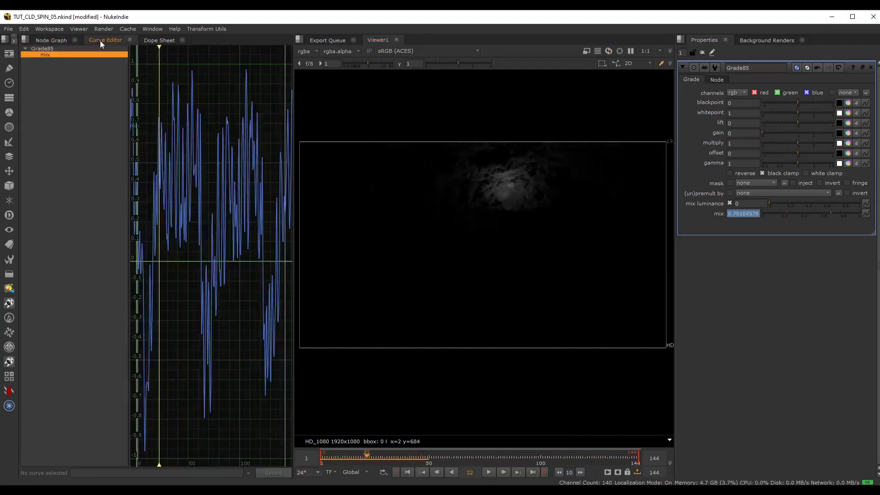
Change Grade85's mix expression to (1-LTval.value) - random(frame/2) to slow the random flicker.
{"action": "left_click_drag", "start_coordinate": [130, 180], "coordinate": [108, 182]}
{"action": "left_click_drag", "start_coordinate": [292, 192], "coordinate": [321, 191]}
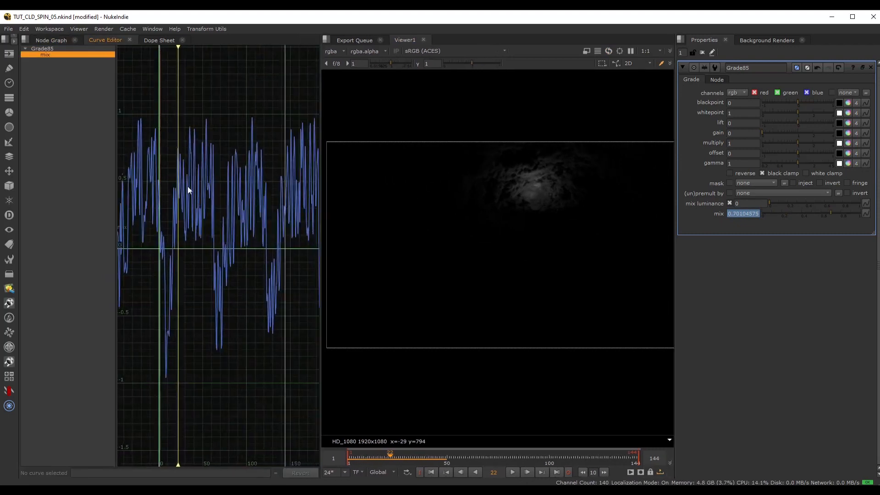
{"action": "scroll", "coordinate": [198, 184], "scroll_direction": "up", "scroll_amount": 5}
{"action": "scroll", "coordinate": [196, 184], "scroll_direction": "up", "scroll_amount": 3}
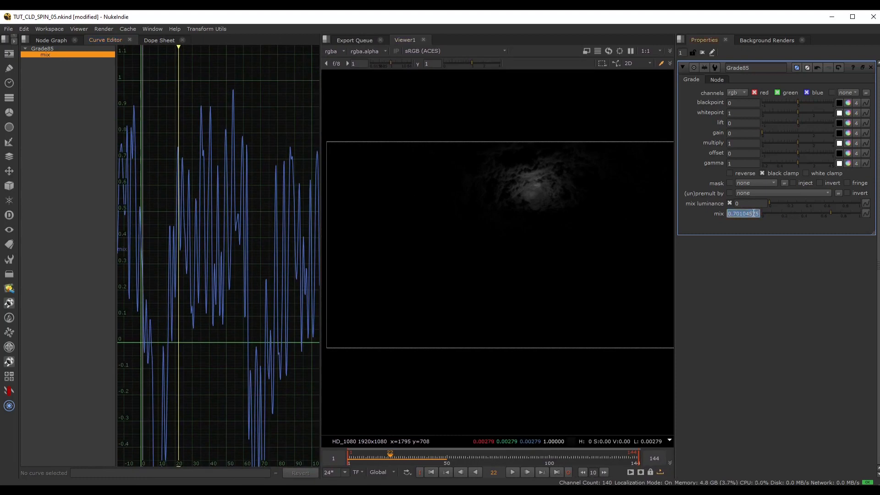
{"action": "key", "text": "="}
{"action": "left_click_drag", "start_coordinate": [811, 220], "coordinate": [503, 212]}
{"action": "key", "text": "Right"}
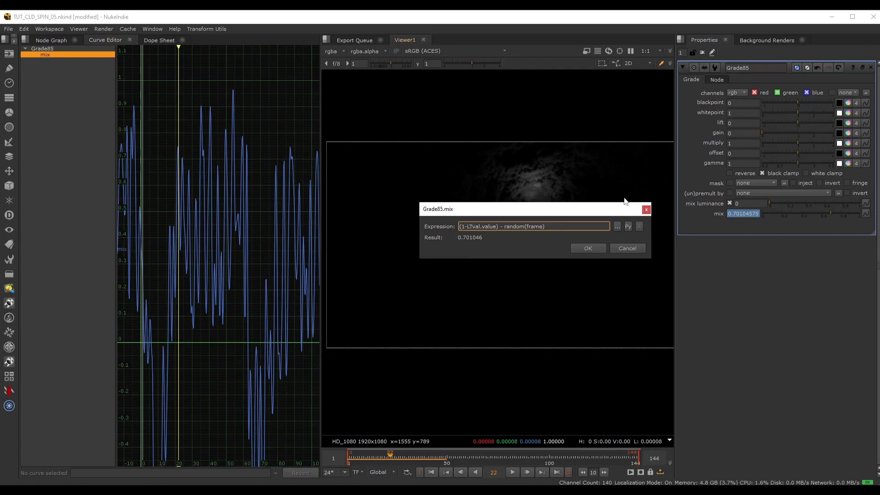
{"action": "key", "text": "Return"}
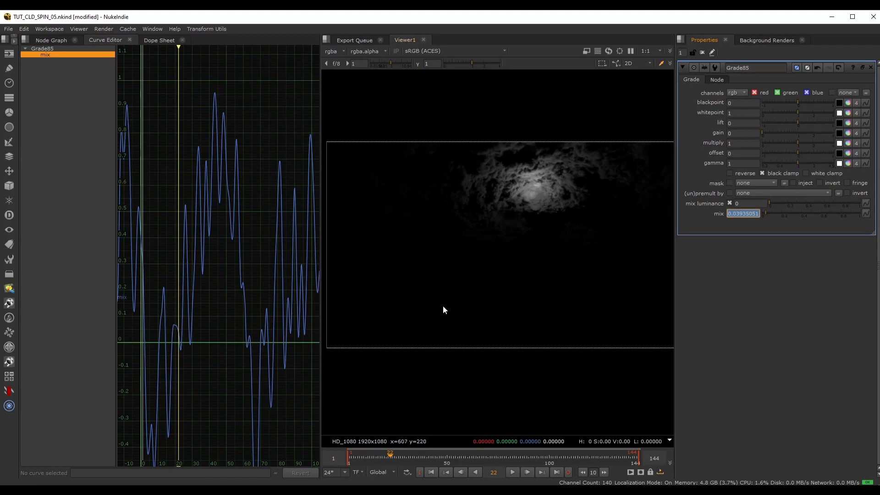
Preview the slower flicker by playing repeatedly from the first frame, then stop at frame 45.
{"action": "left_click", "coordinate": [433, 472]}
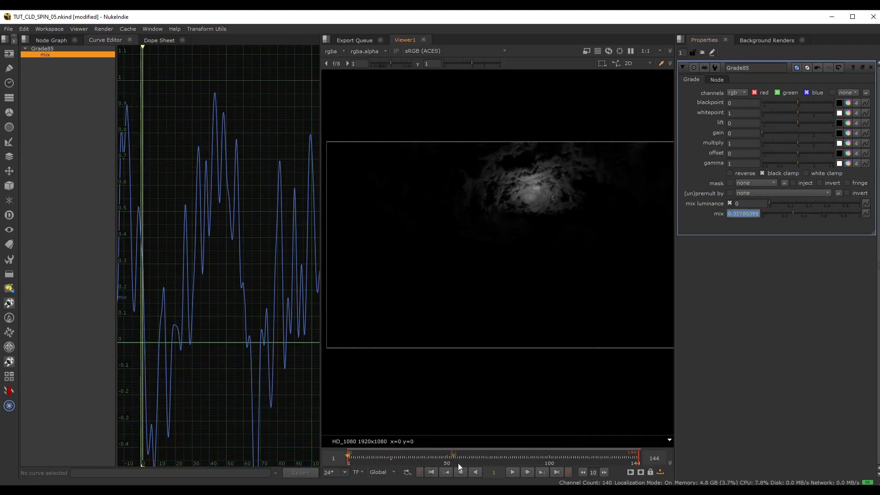
{"action": "left_click", "coordinate": [514, 472]}
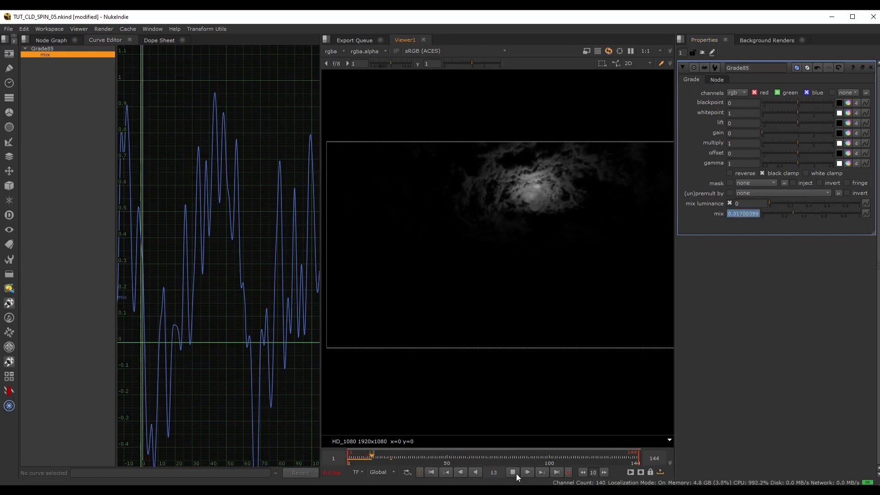
{"action": "left_click", "coordinate": [432, 472]}
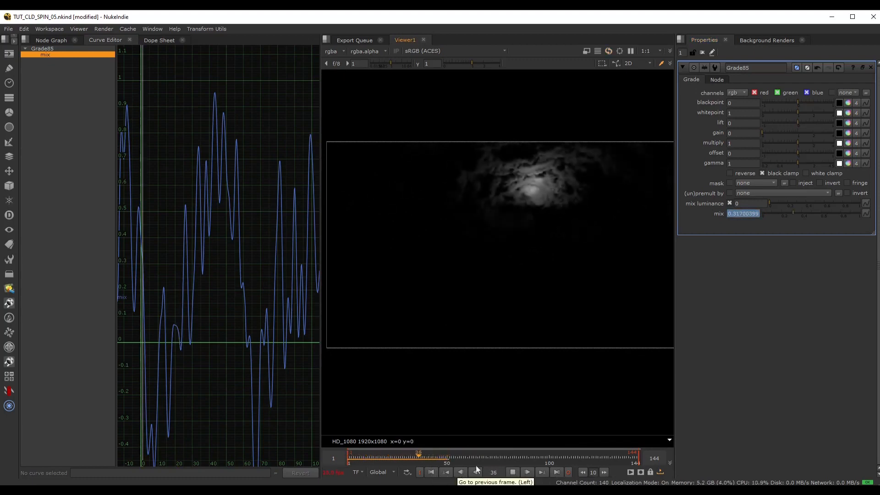
{"action": "left_click", "coordinate": [513, 474]}
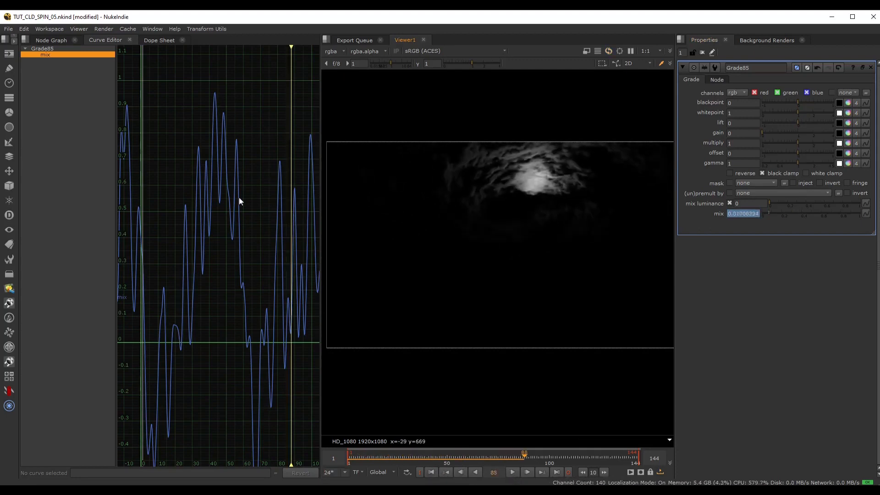
{"action": "left_click", "coordinate": [432, 473]}
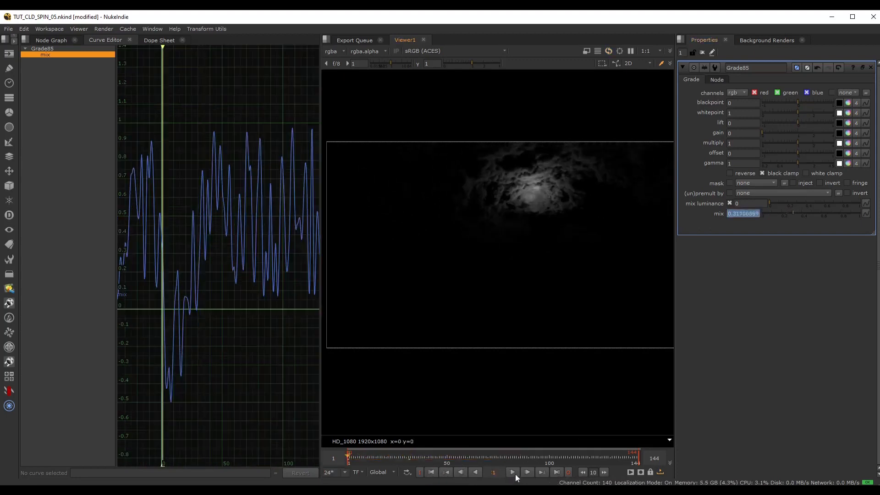
{"action": "left_click", "coordinate": [513, 473]}
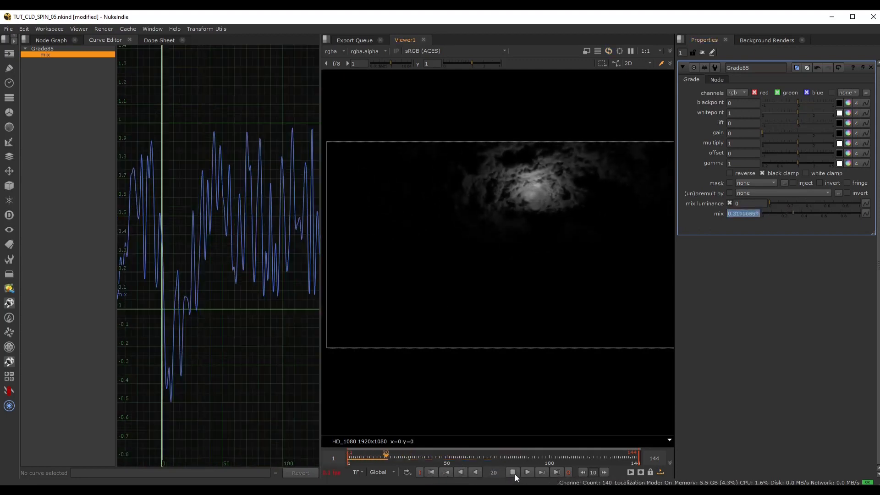
{"action": "left_click", "coordinate": [514, 473]}
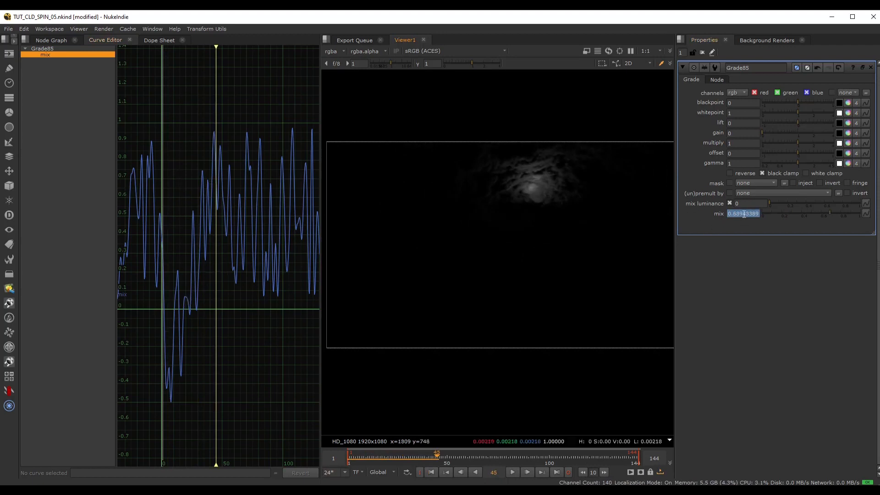
Change Grade85's mix expression to (1-LTval.value) + random(frame/2), adding the random term instead of subtracting it.
{"action": "key", "text": "equal"}
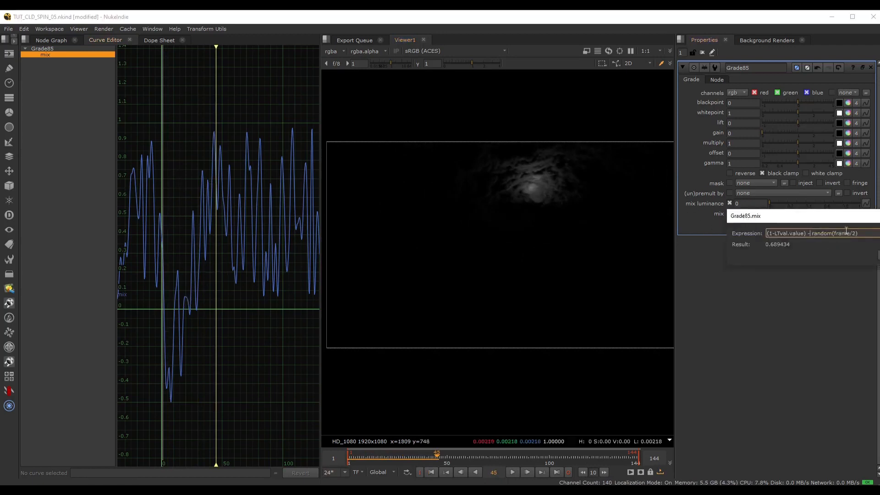
{"action": "key", "text": "BackSpace"}
{"action": "type", "text": "+"}
{"action": "key", "text": "Return"}
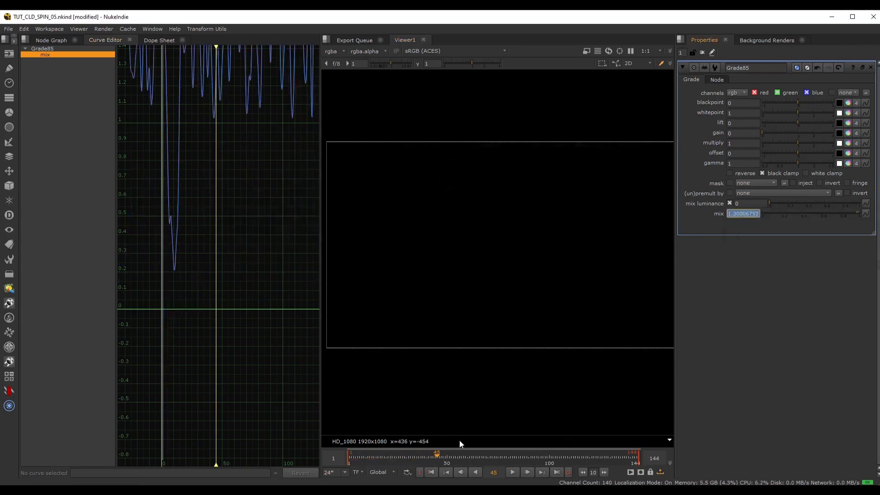
Play the light with the added random term, stop it and scrub to frame 19.
{"action": "mouse_move", "coordinate": [439, 459]}
{"action": "left_mouse_down"}
{"action": "mouse_move", "coordinate": [464, 457]}
{"action": "mouse_move", "coordinate": [436, 458]}
{"action": "left_mouse_up"}
{"action": "left_click", "coordinate": [512, 471]}
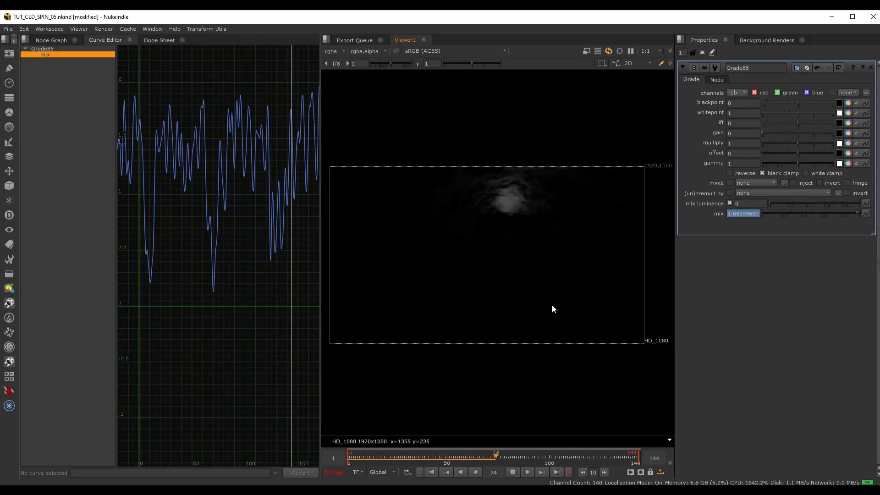
{"action": "left_click", "coordinate": [425, 458]}
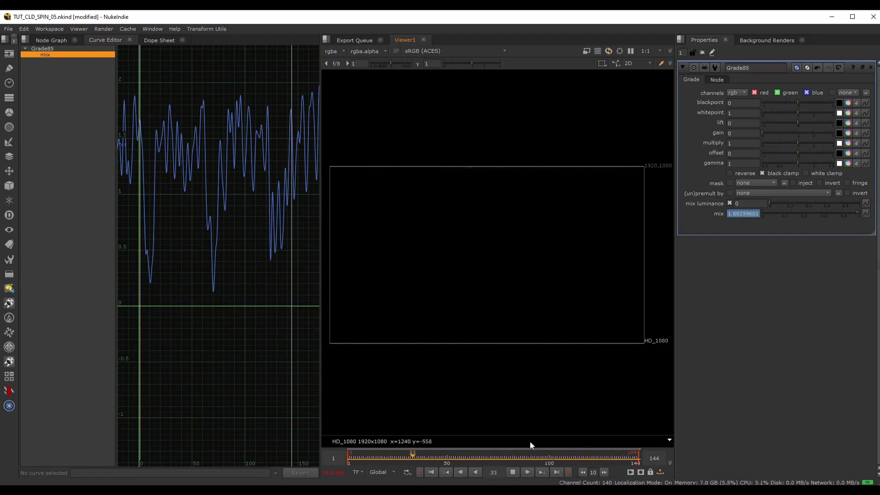
{"action": "left_click", "coordinate": [513, 473]}
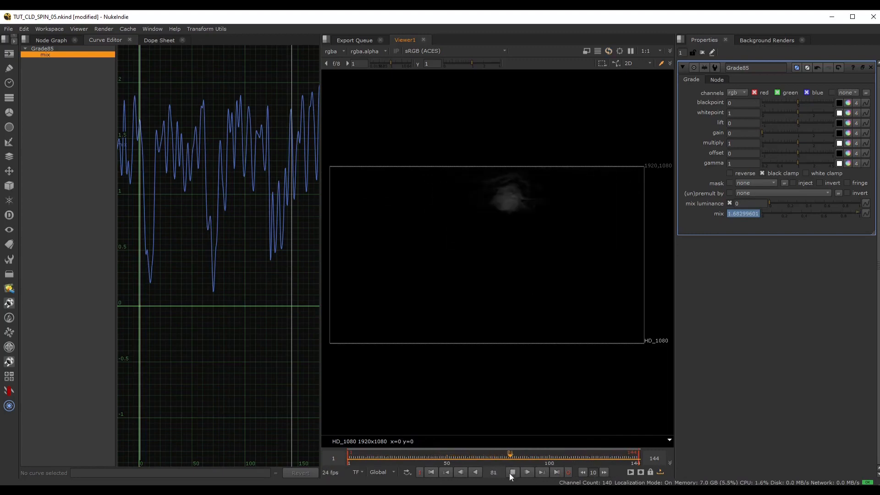
{"action": "left_click", "coordinate": [512, 472]}
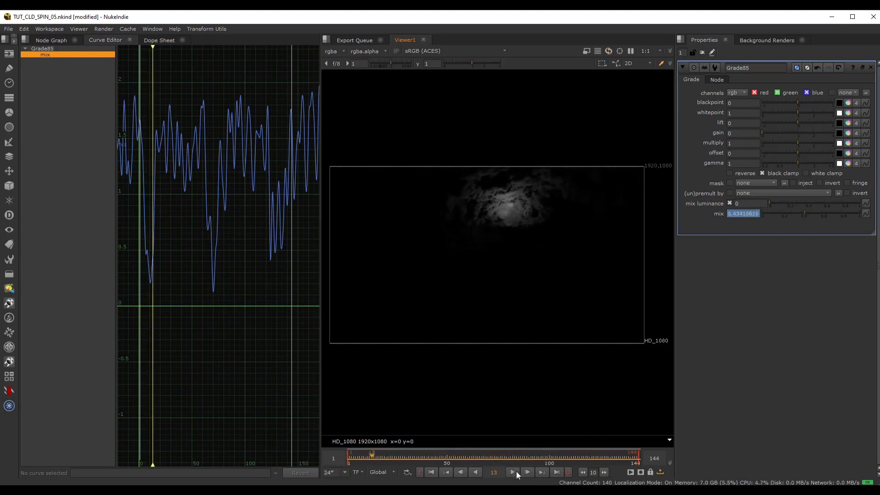
{"action": "left_click", "coordinate": [514, 473]}
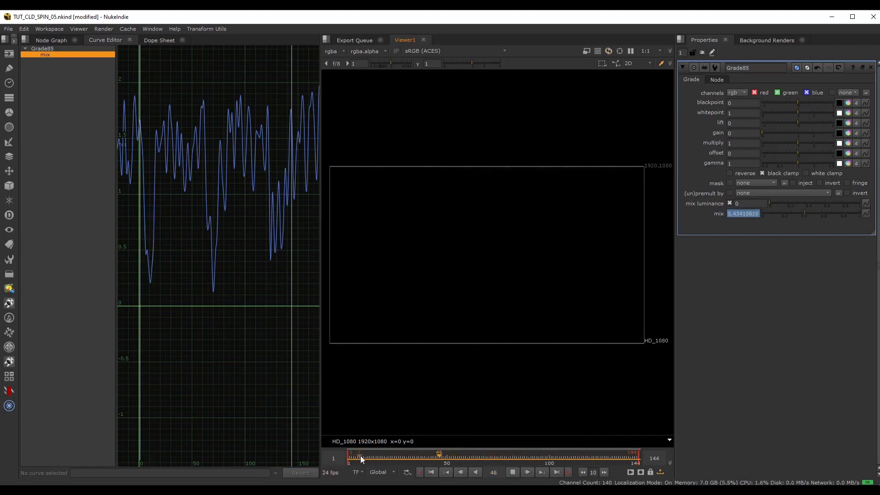
{"action": "left_click_drag", "start_coordinate": [402, 457], "coordinate": [384, 457]}
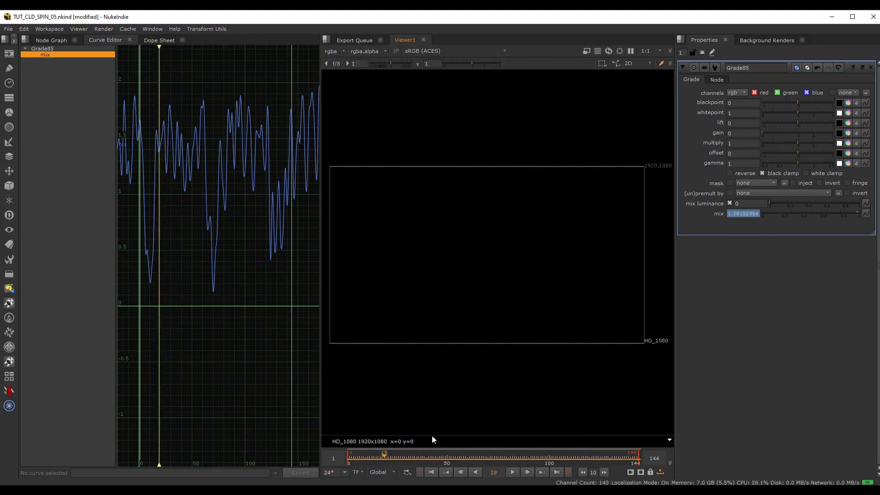
Replace the frame divisor 2 inside random() in Grade85's mix expression with a smaller value for a faster flicker.
{"action": "key", "text": "equal"}
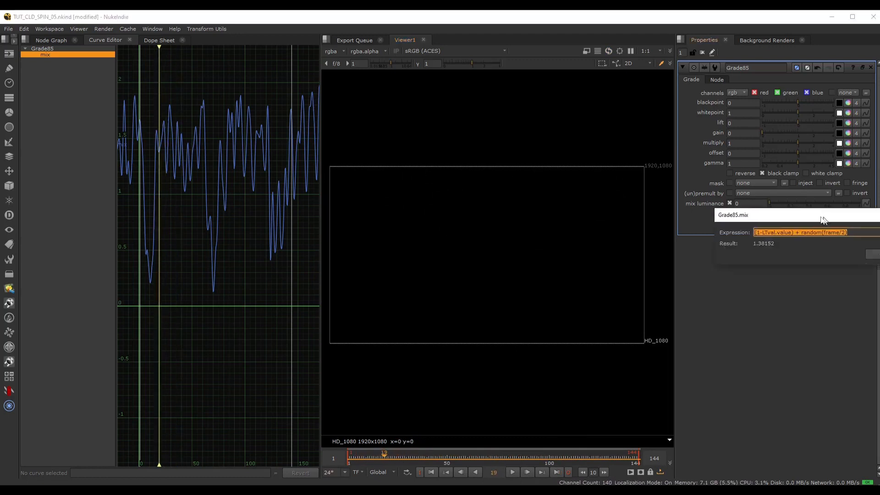
{"action": "left_click_drag", "start_coordinate": [823, 220], "coordinate": [528, 220]}
{"action": "left_click", "coordinate": [547, 233]}
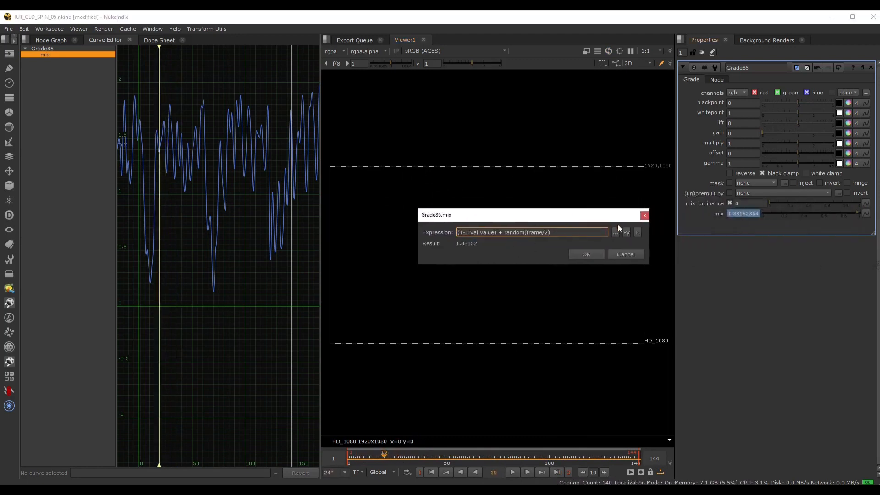
{"action": "type", "text": "1.13"}
{"action": "type", "text": "5"}
{"action": "key", "text": "Delete"}
{"action": "left_click", "coordinate": [587, 252]}
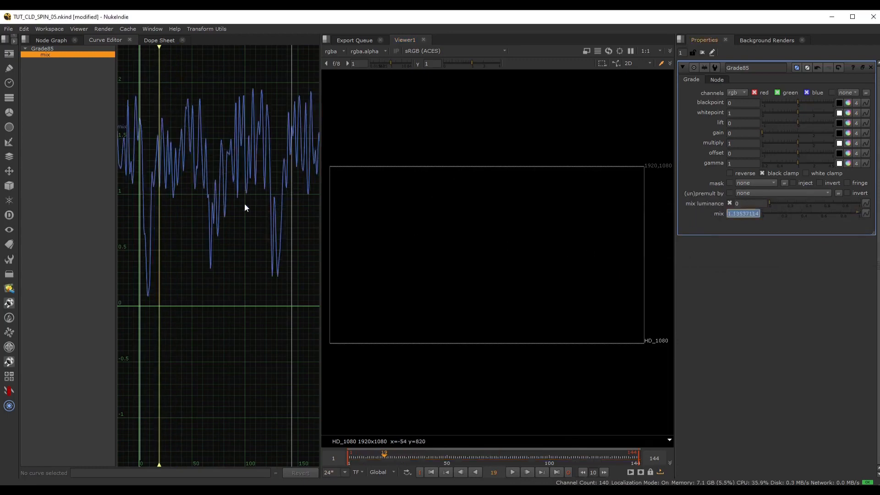
Play the faster flicker from the first frame and stop at frame 136.
{"action": "left_click", "coordinate": [433, 473]}
{"action": "left_click", "coordinate": [512, 472]}
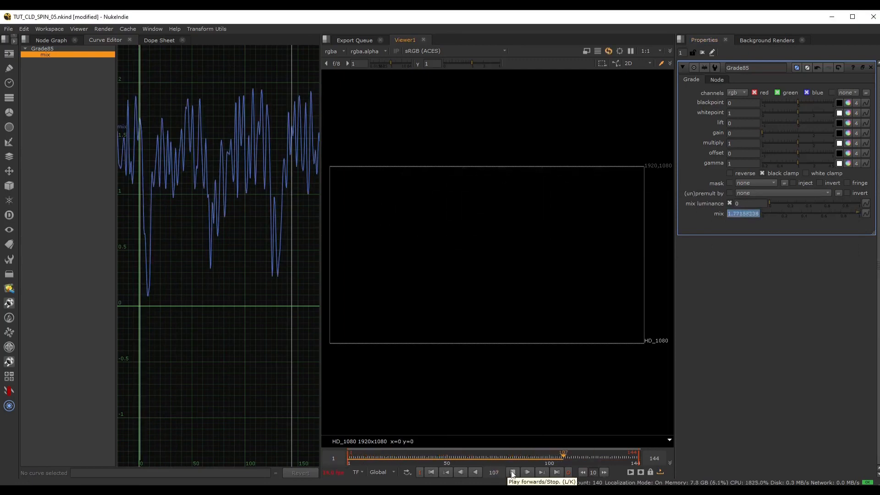
{"action": "left_click", "coordinate": [513, 472]}
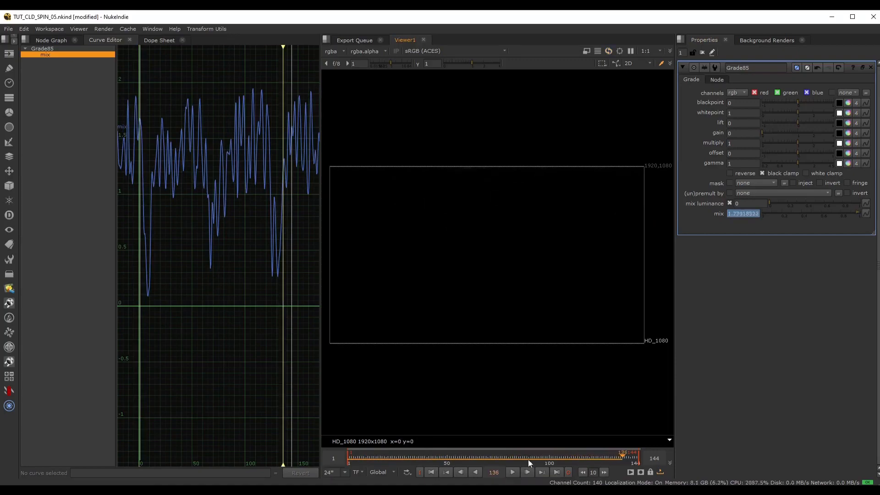